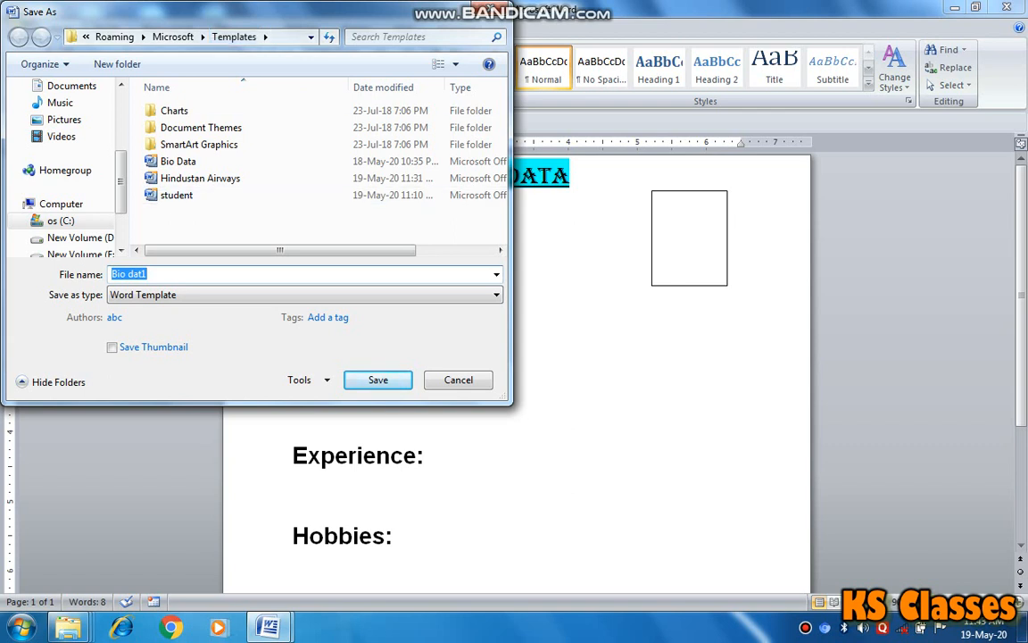
# Save the bio data form as a Word Template named "new" in the Templates folder and close it
pyautogui.write('new')
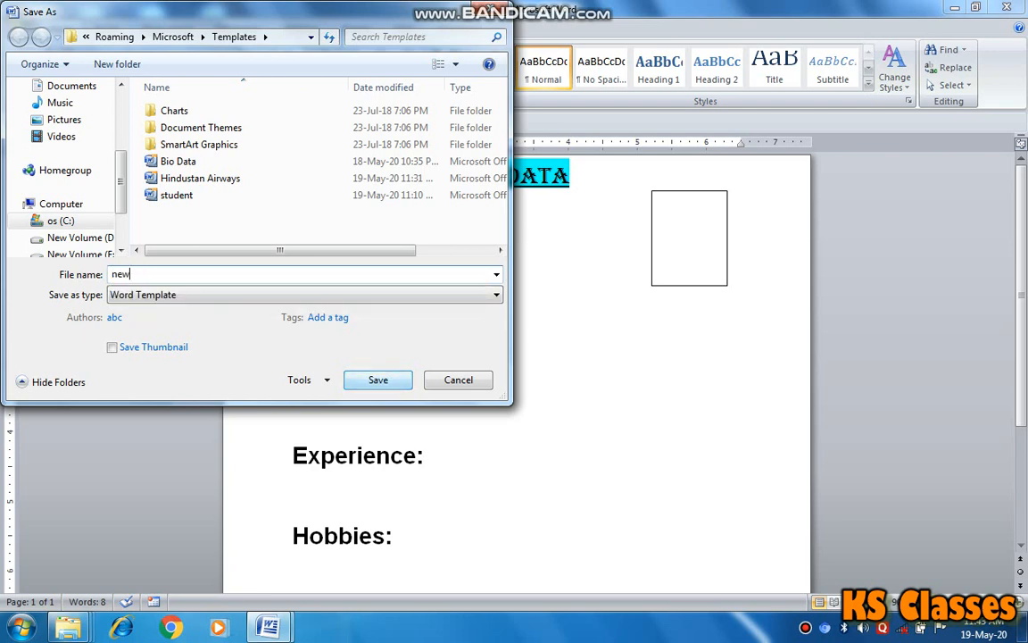
pyautogui.press('Return')
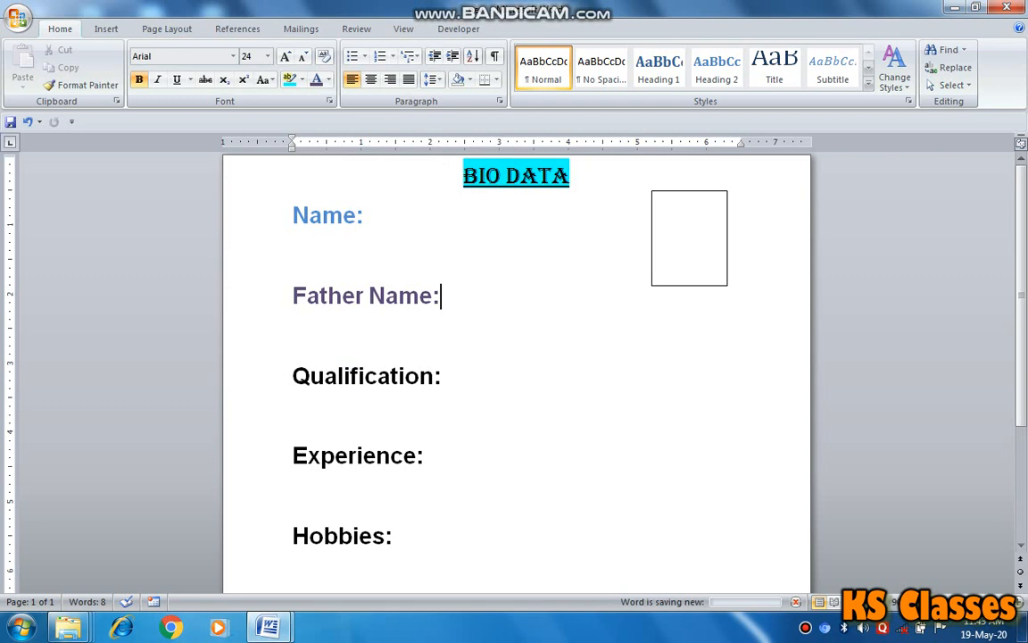
pyautogui.click(17, 17)
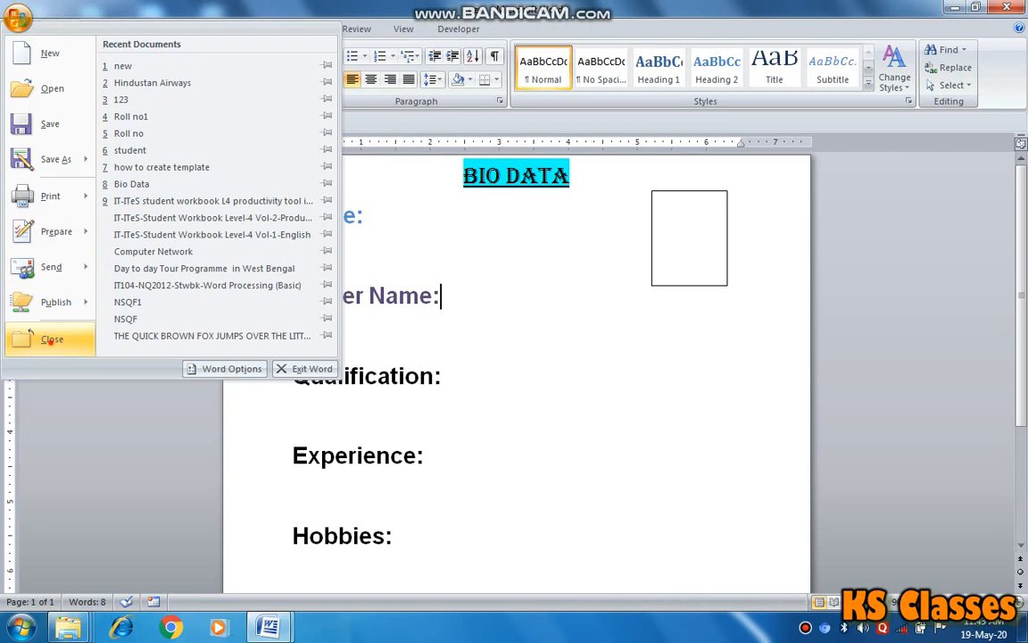
pyautogui.click(44, 339)
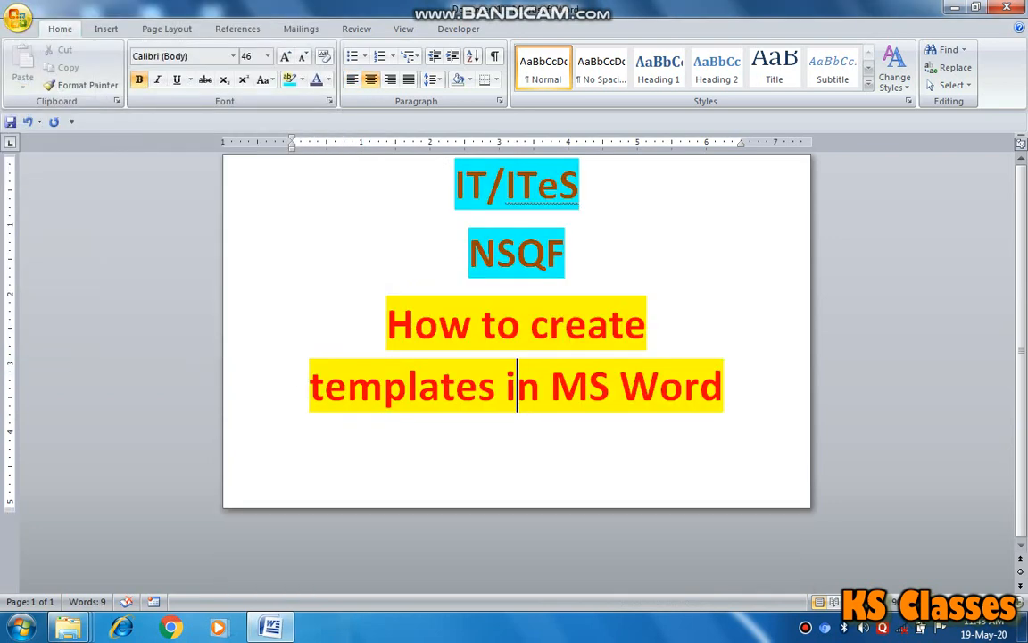
pyautogui.click(18, 16)
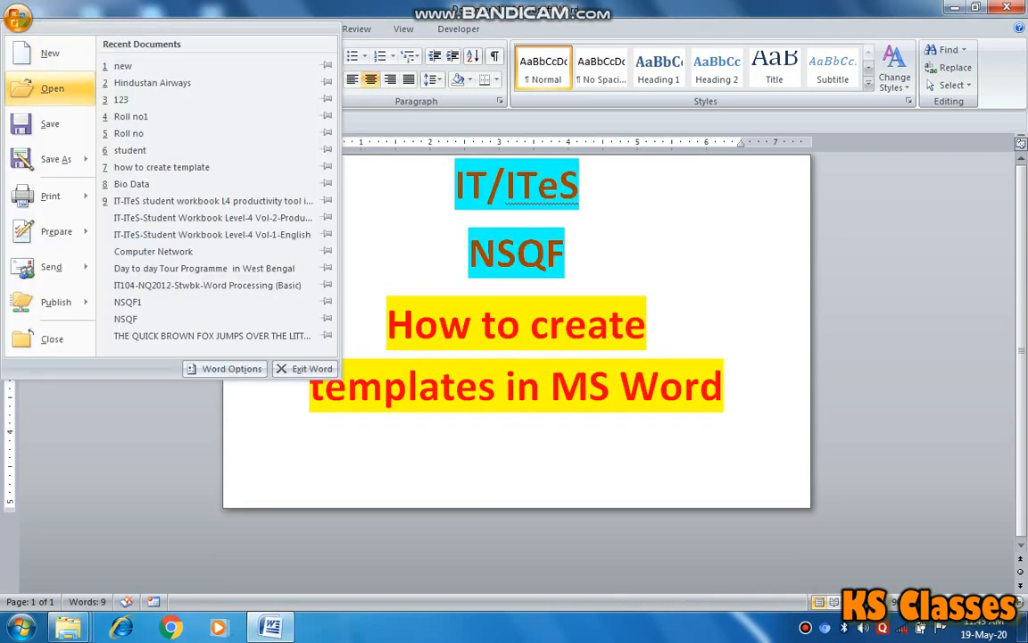
pyautogui.click(52, 88)
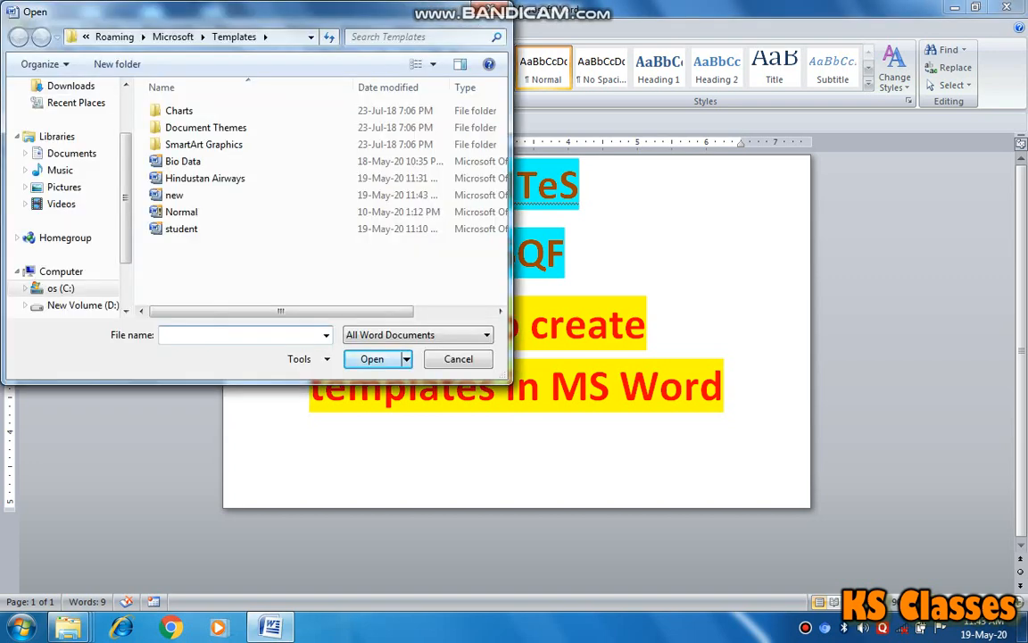
pyautogui.click(457, 358)
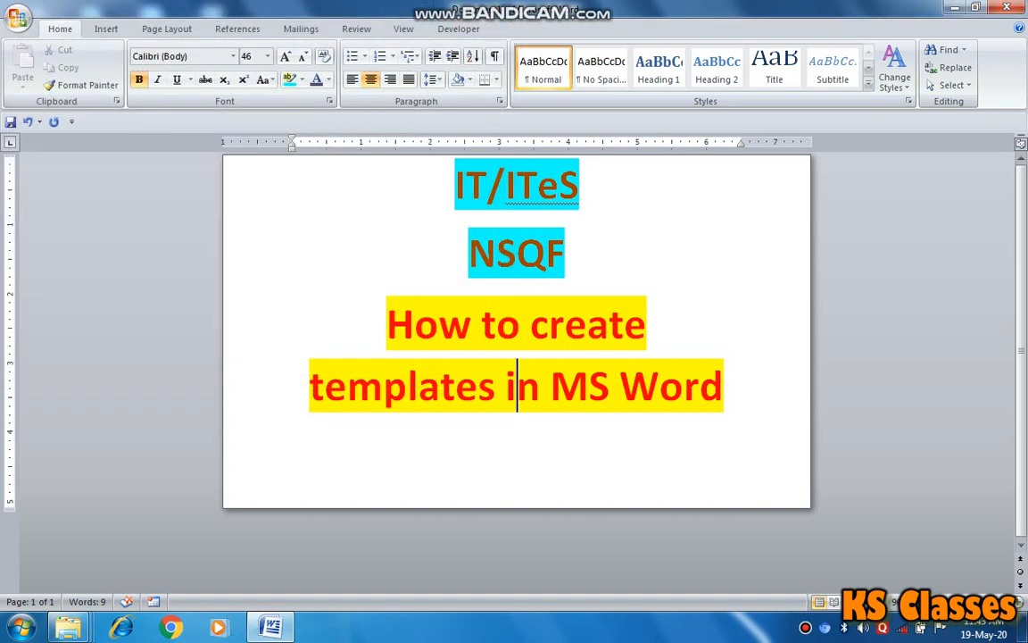
# Create a new document from the personal template "new"
pyautogui.click(17, 17)
pyautogui.click(40, 50)
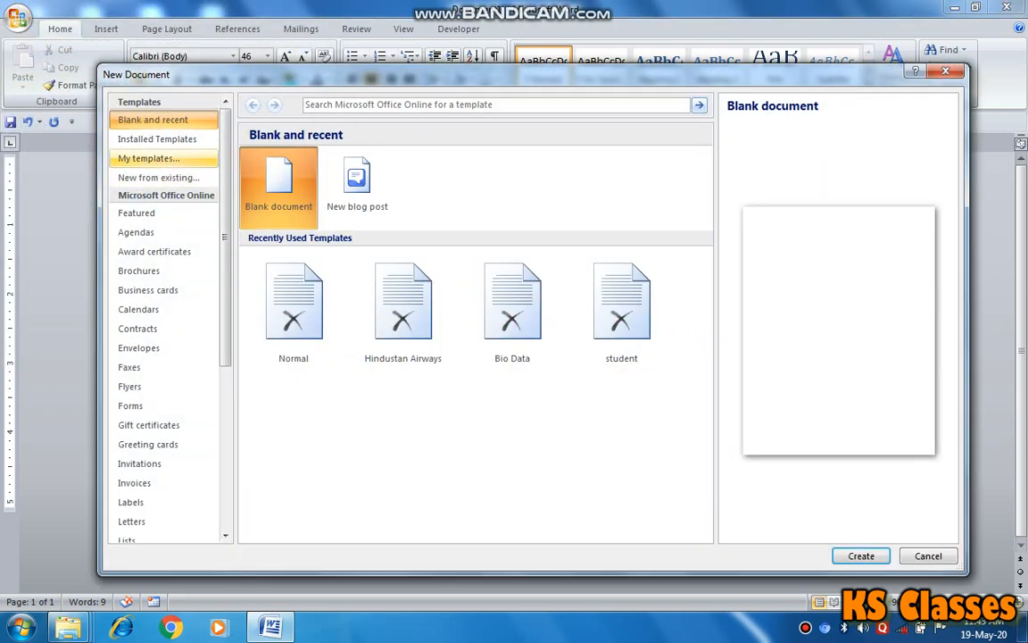
pyautogui.click(148, 158)
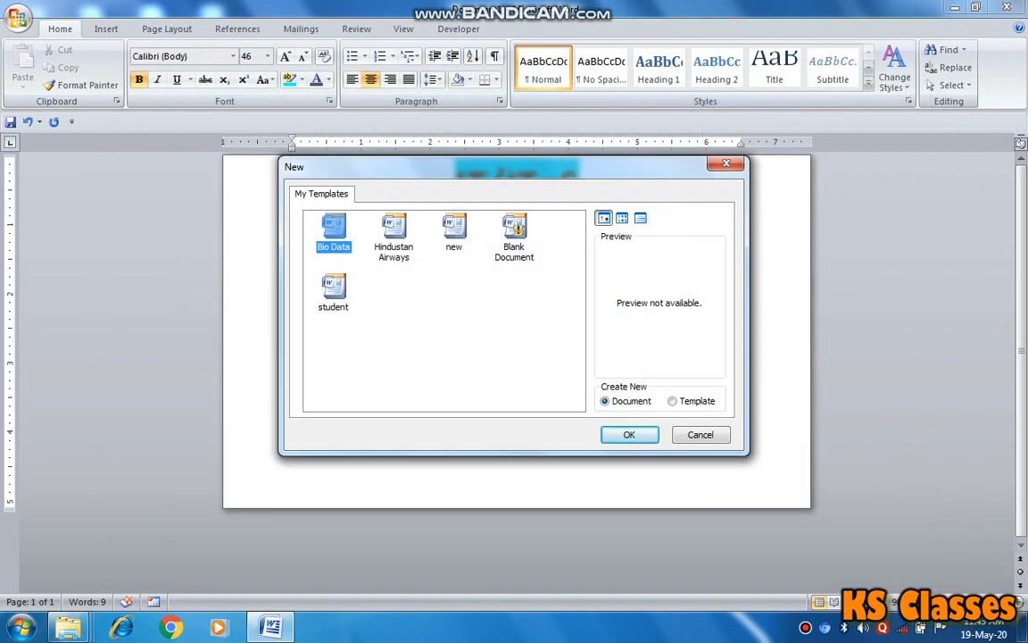
pyautogui.click(454, 231)
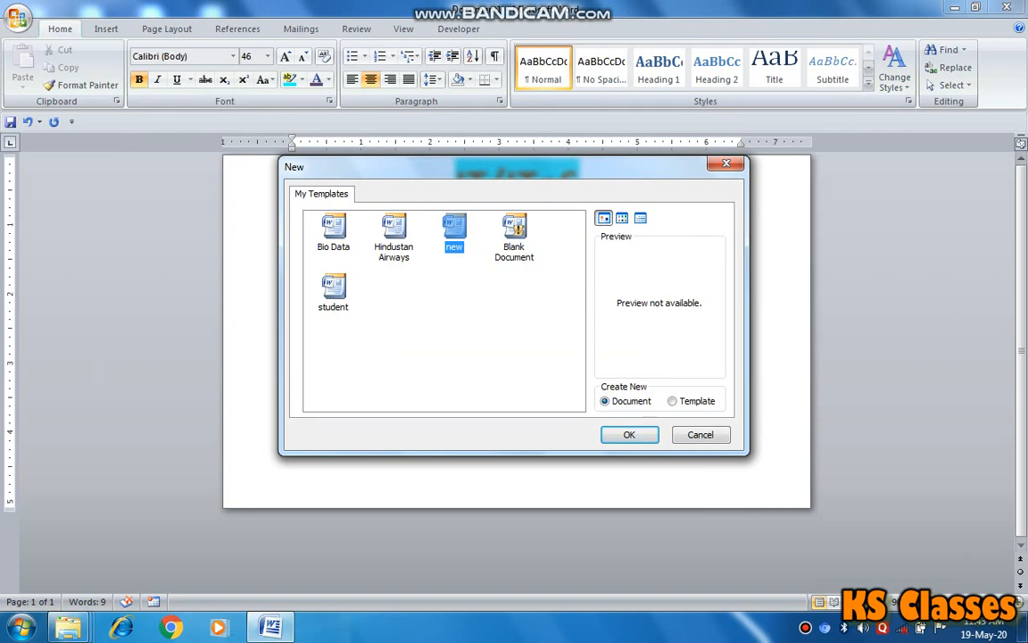
pyautogui.click(430, 309)
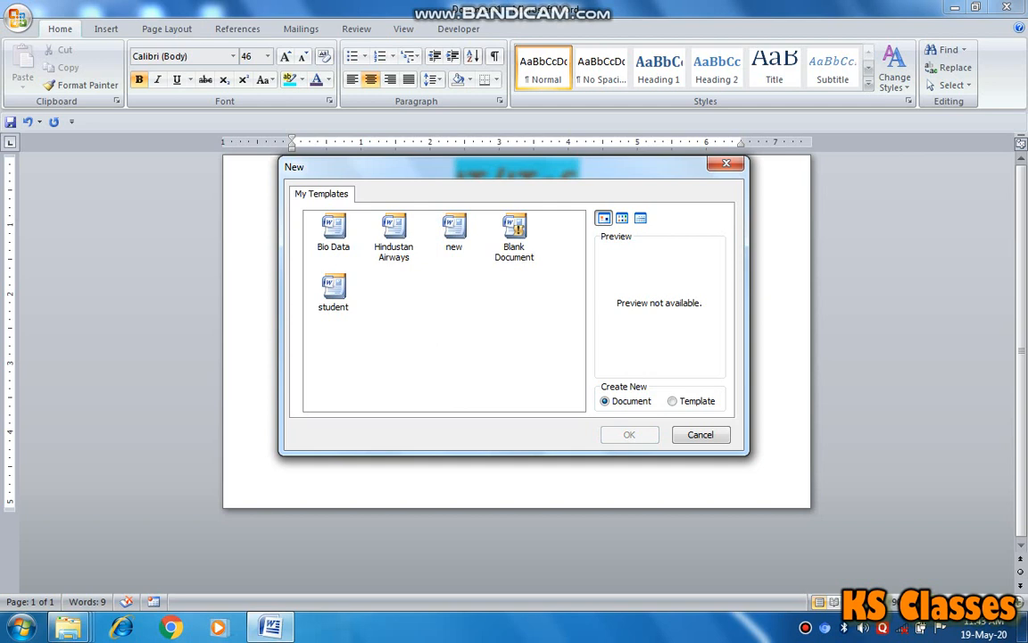
pyautogui.click(452, 229)
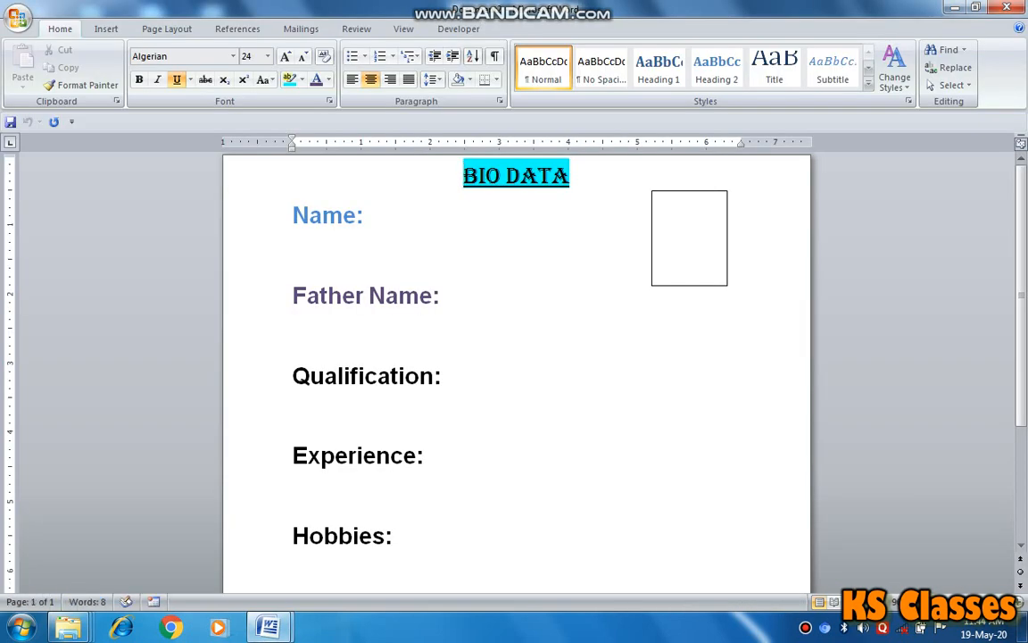
# Fill in the person's name and the father's name after their labels in the bio data form
pyautogui.click(393, 212)
pyautogui.write('amit')
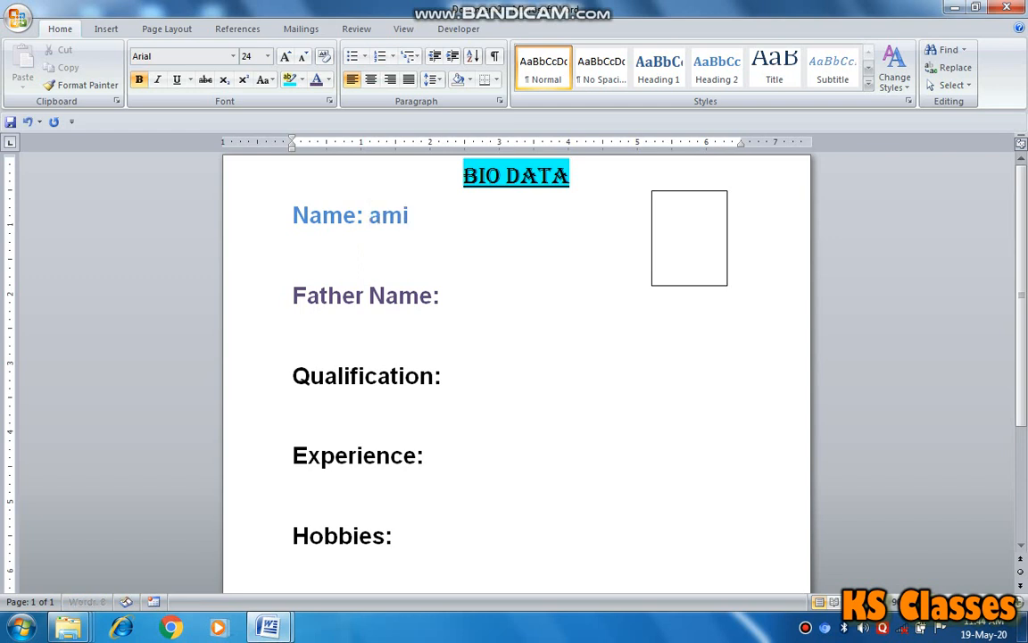
pyautogui.press('Right')
pyautogui.press('Right')
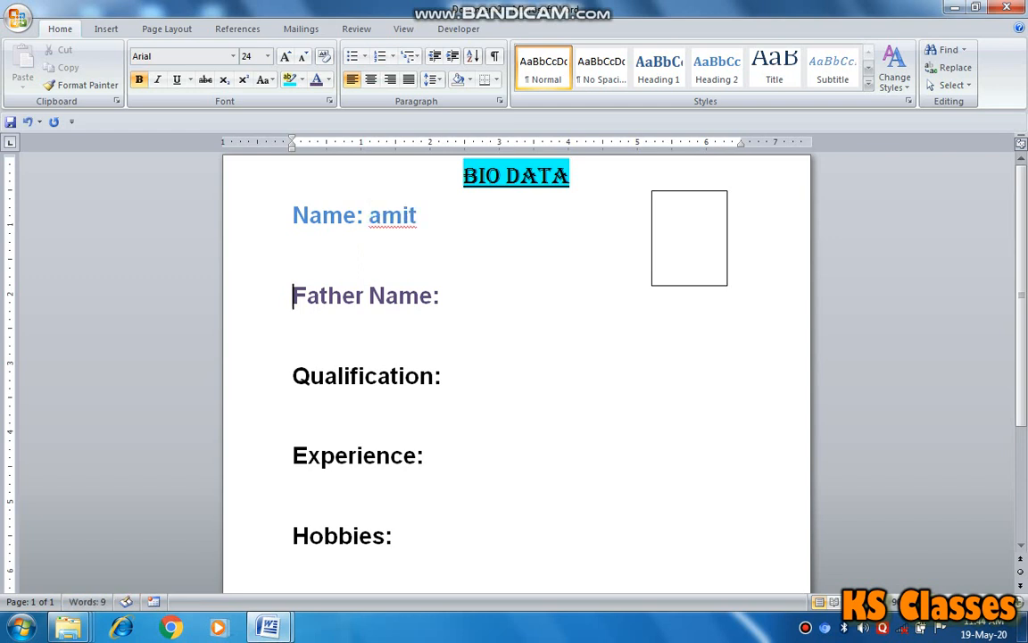
pyautogui.click(504, 300)
pyautogui.press('End')
pyautogui.write('ram kumar')
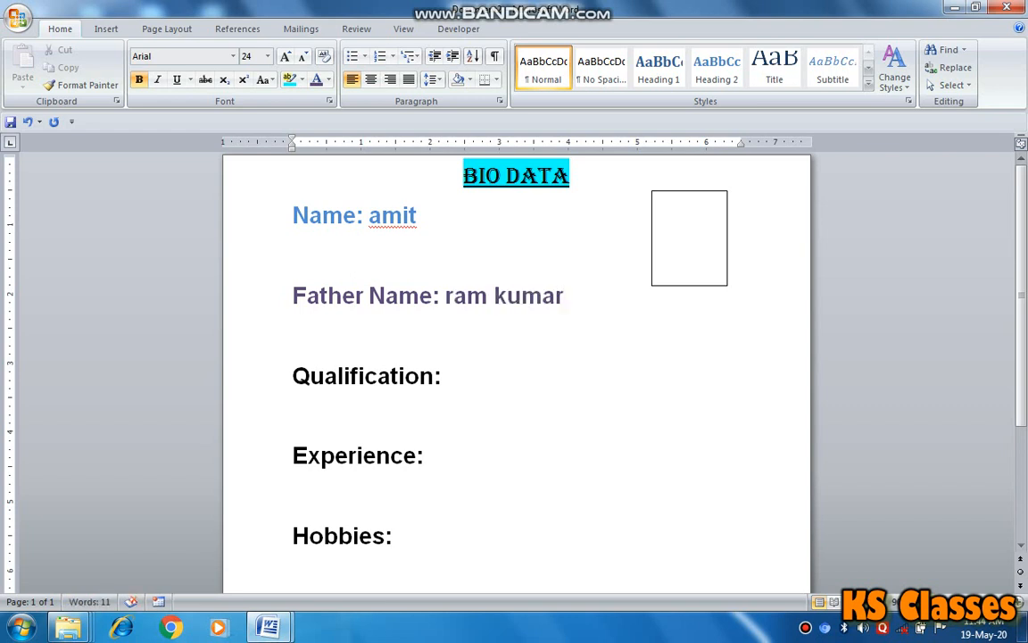
# Fill in the bio data form with Qualification "12th", Experience "no" and Hobbies "cricket"
pyautogui.click(524, 383)
pyautogui.write('12th')
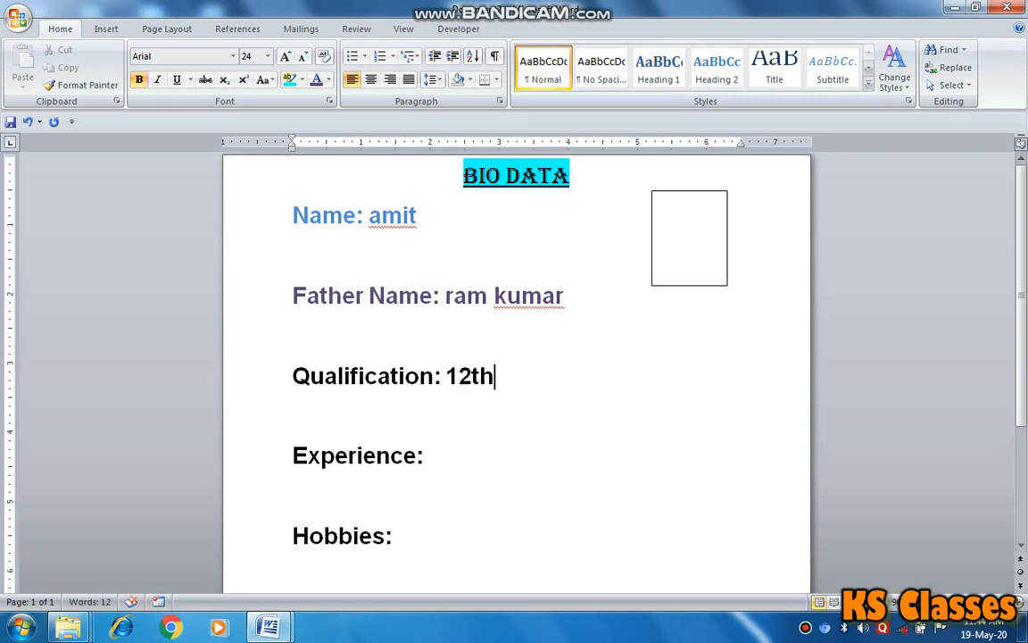
pyautogui.click(480, 456)
pyautogui.write('no')
pyautogui.click(457, 537)
pyautogui.write('cri')
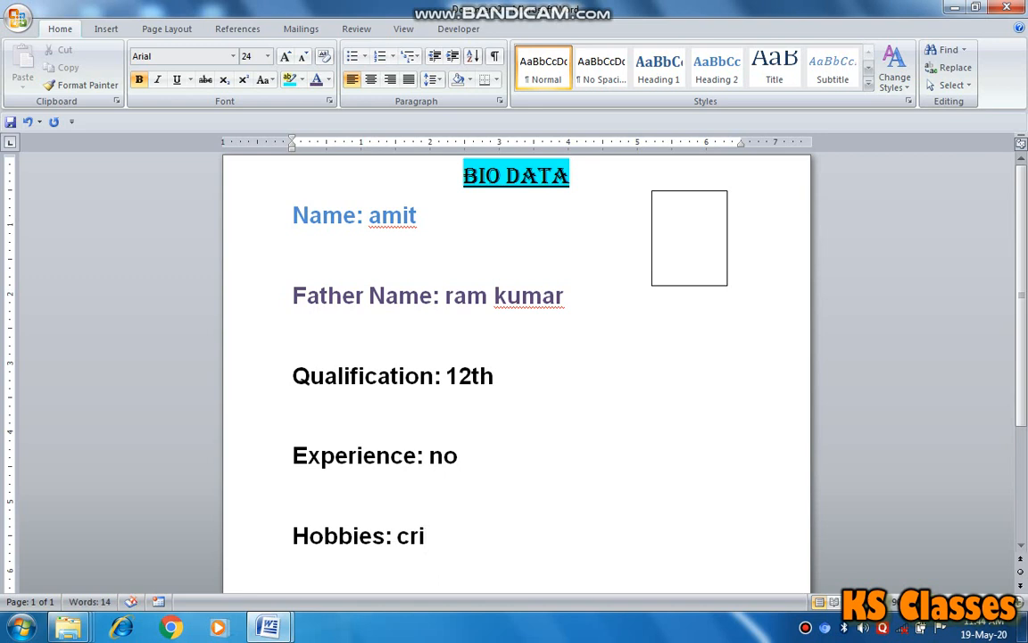
pyautogui.write('cket')
# Save the filled-in form to the Desktop as a Word Document named "new"
pyautogui.click(18, 17)
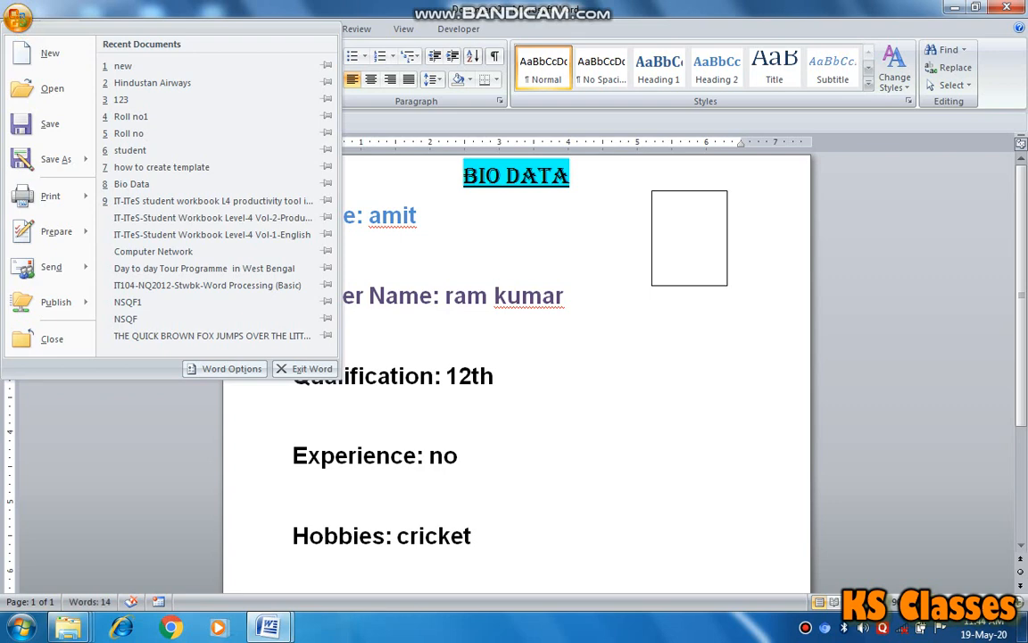
pyautogui.click(50, 120)
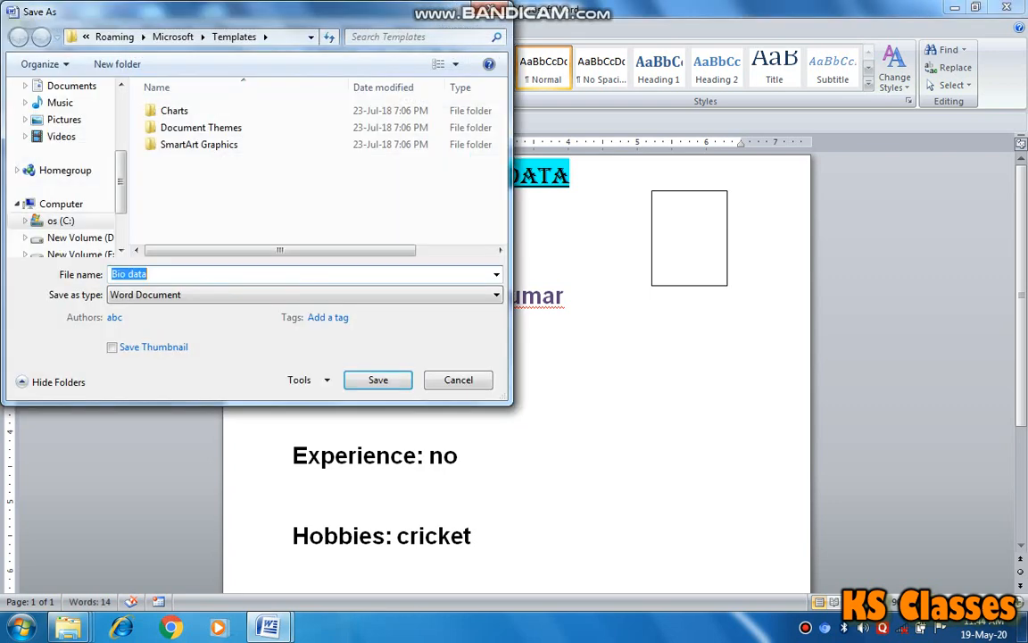
pyautogui.click(120, 85)
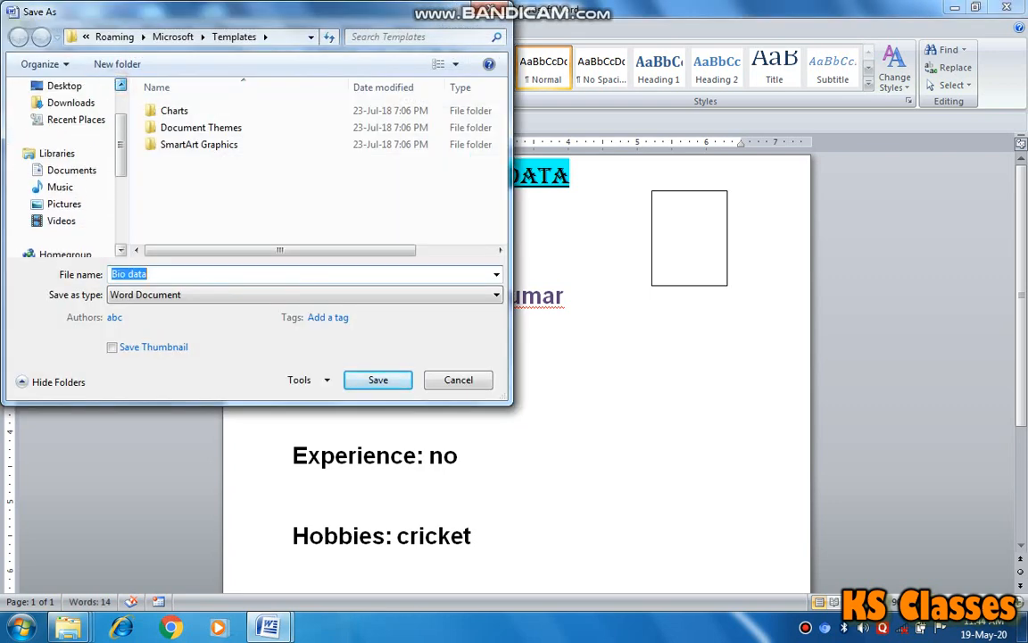
pyautogui.click(64, 86)
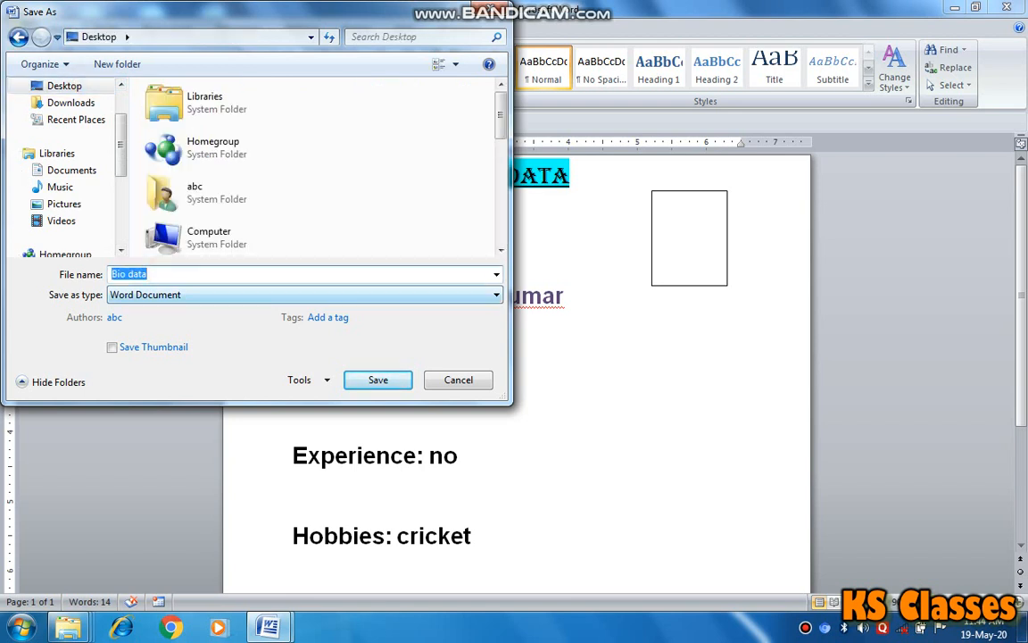
pyautogui.write('new')
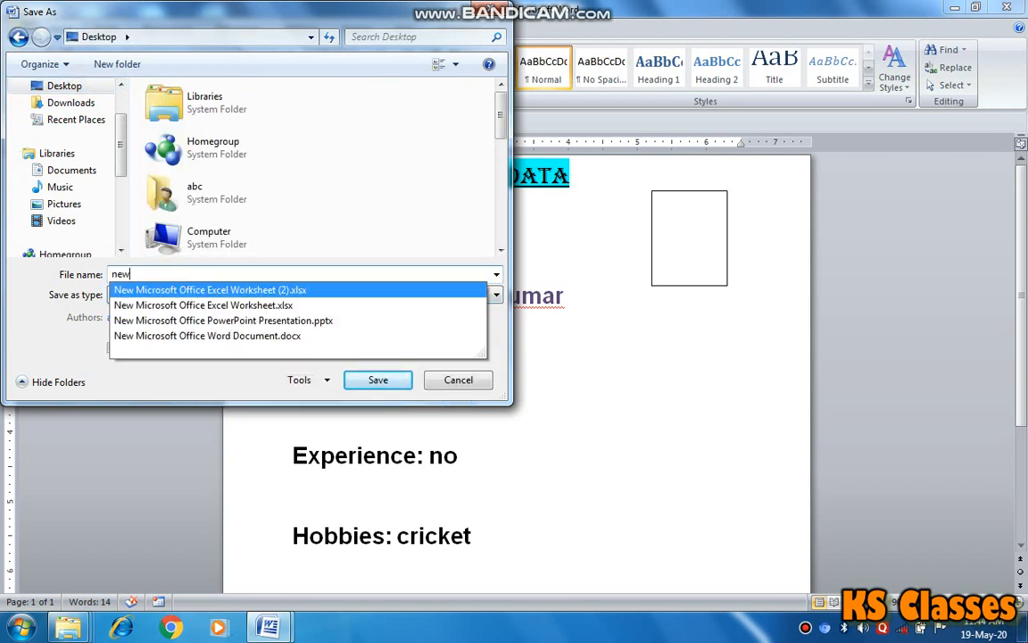
pyautogui.click(321, 219)
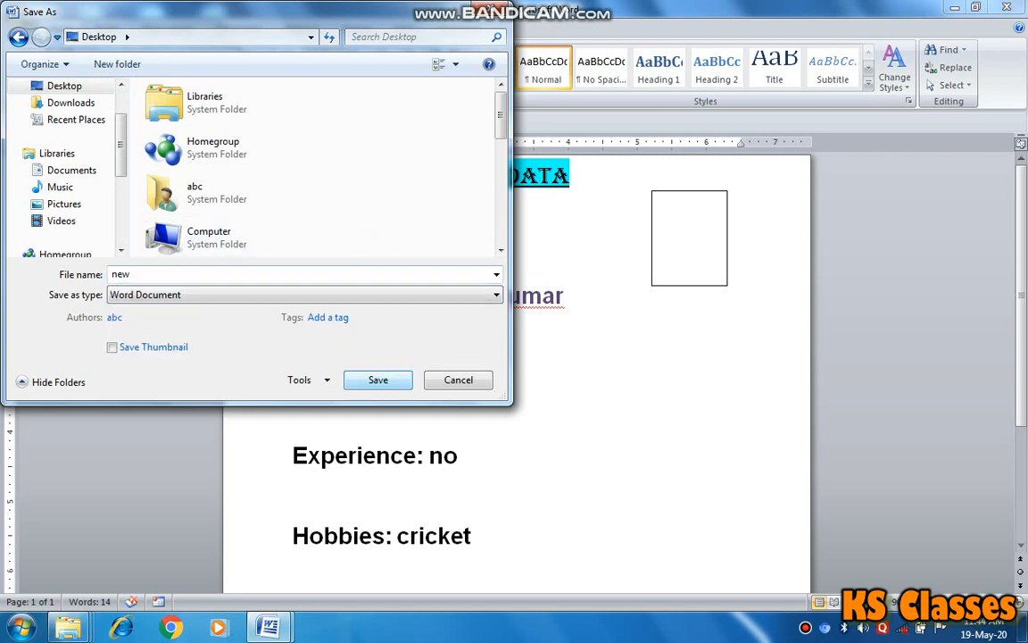
pyautogui.click(378, 380)
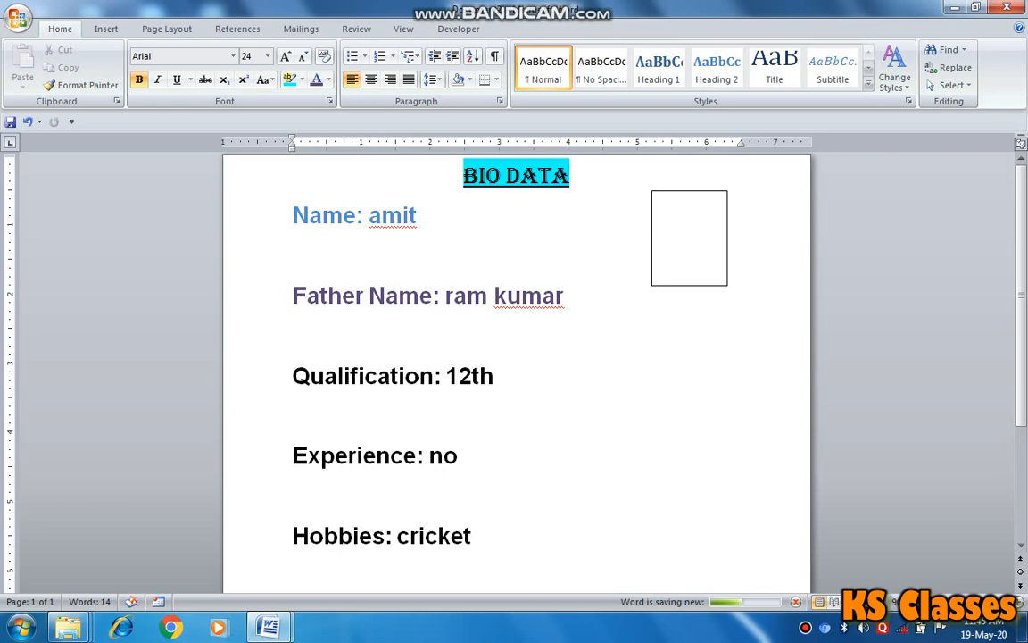
# Save the form to the Desktop under the name "new" once more and close the document
pyautogui.press('F12')
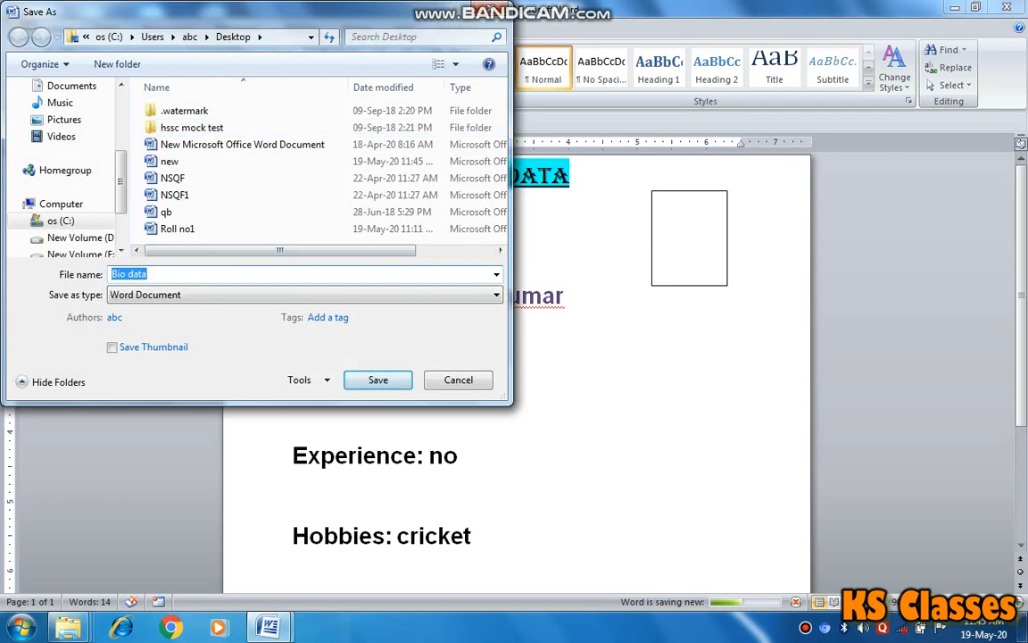
pyautogui.write('new')
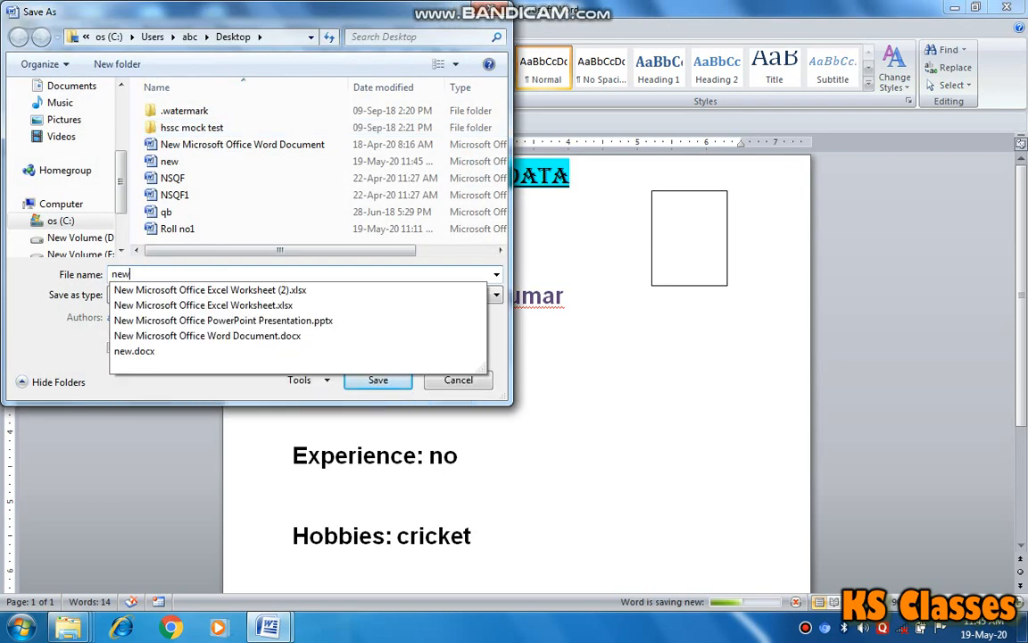
pyautogui.press('Return')
pyautogui.press('Return')
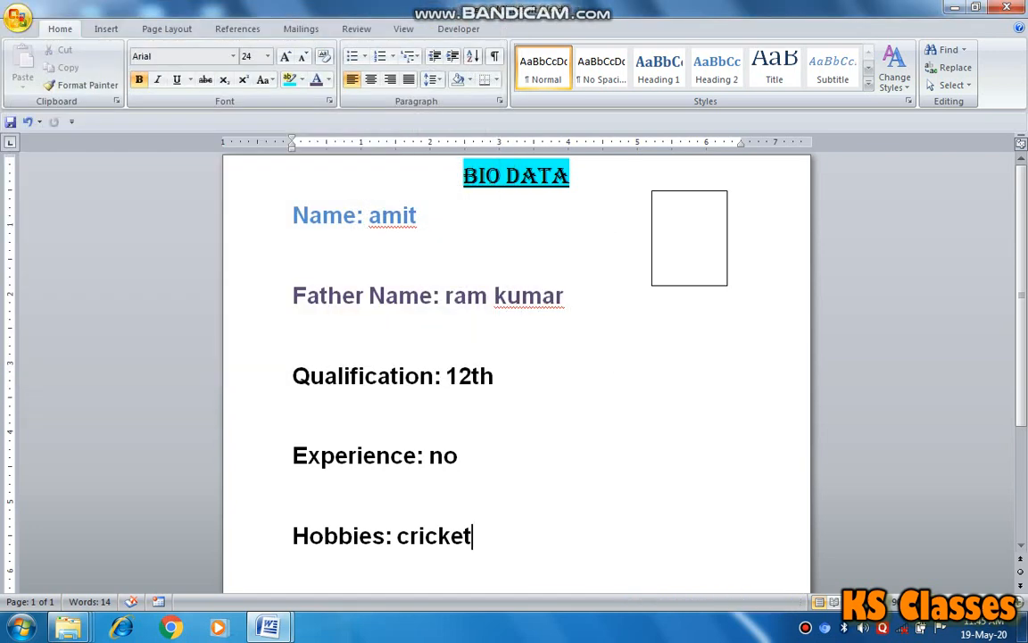
pyautogui.click(18, 17)
pyautogui.click(36, 341)
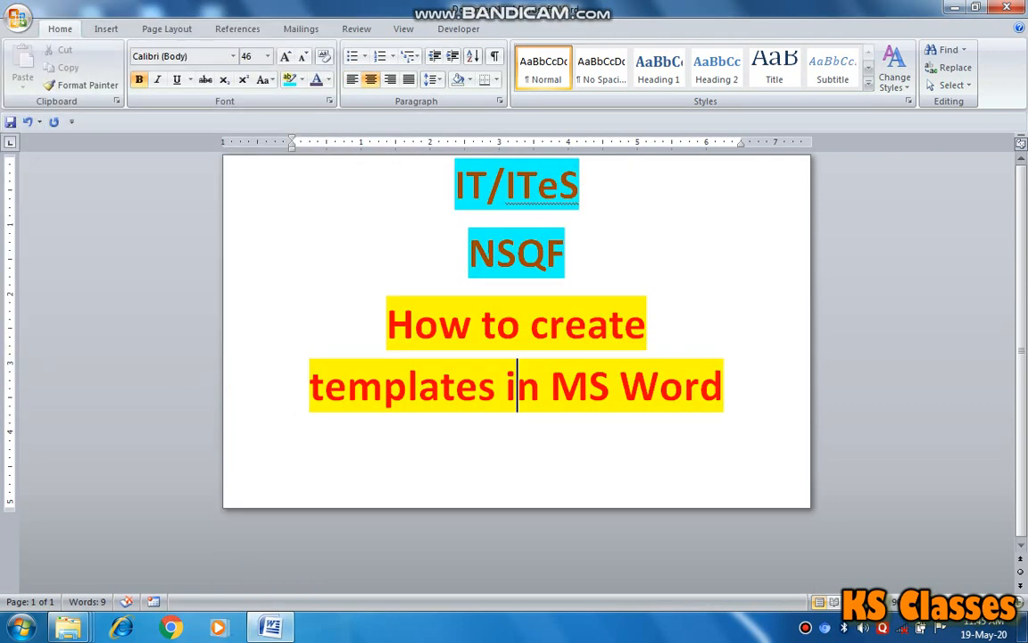
# Browse the Desktop's Word files for opening, show larger file icons, and compare the icon of template "123" with the ordinary documents' icons
pyautogui.click(18, 18)
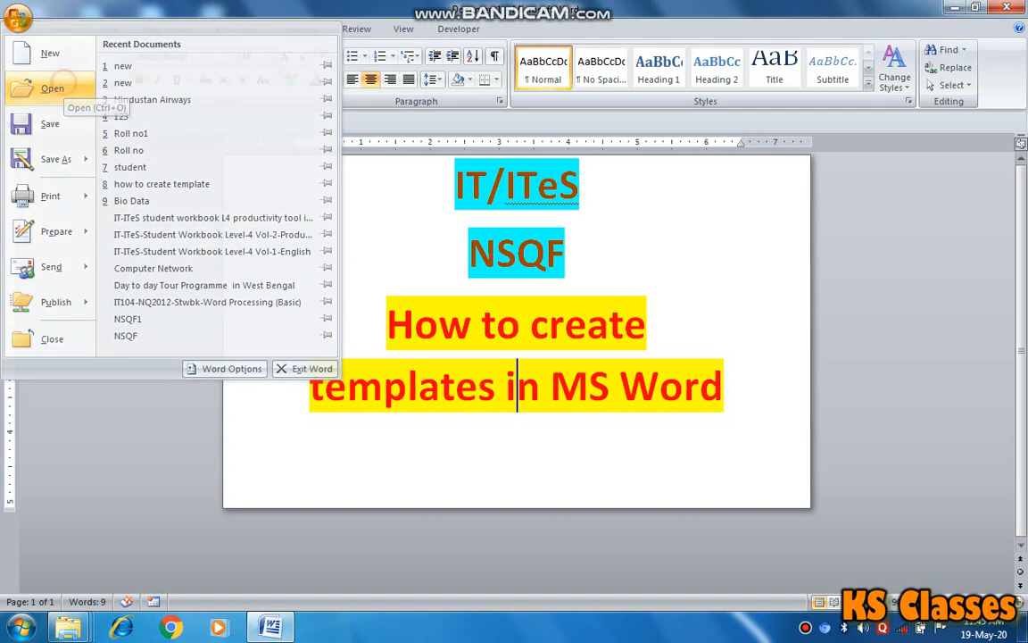
pyautogui.click(51, 88)
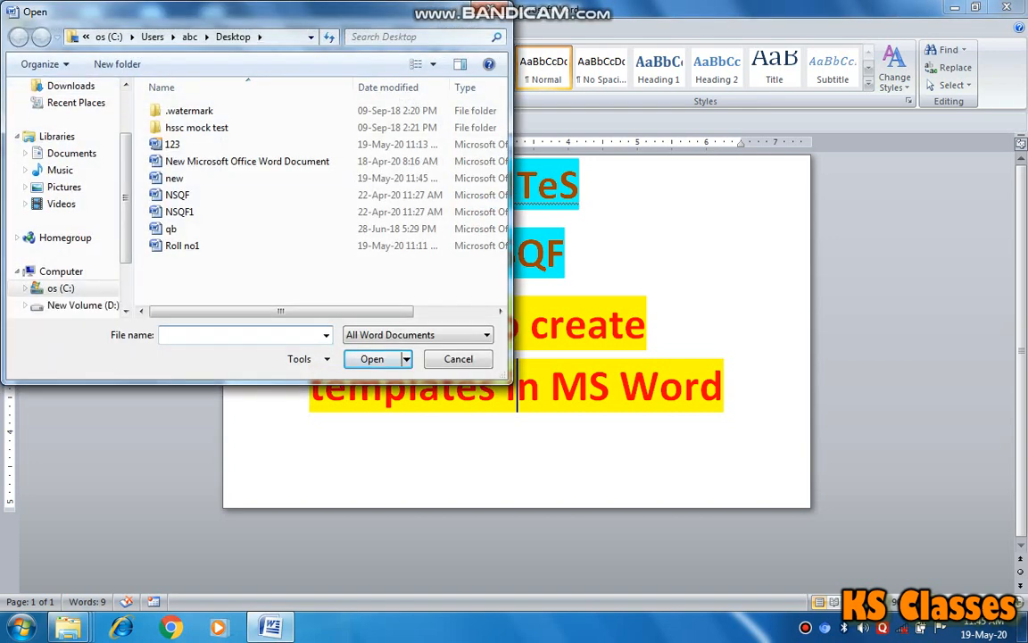
pyautogui.click(174, 177)
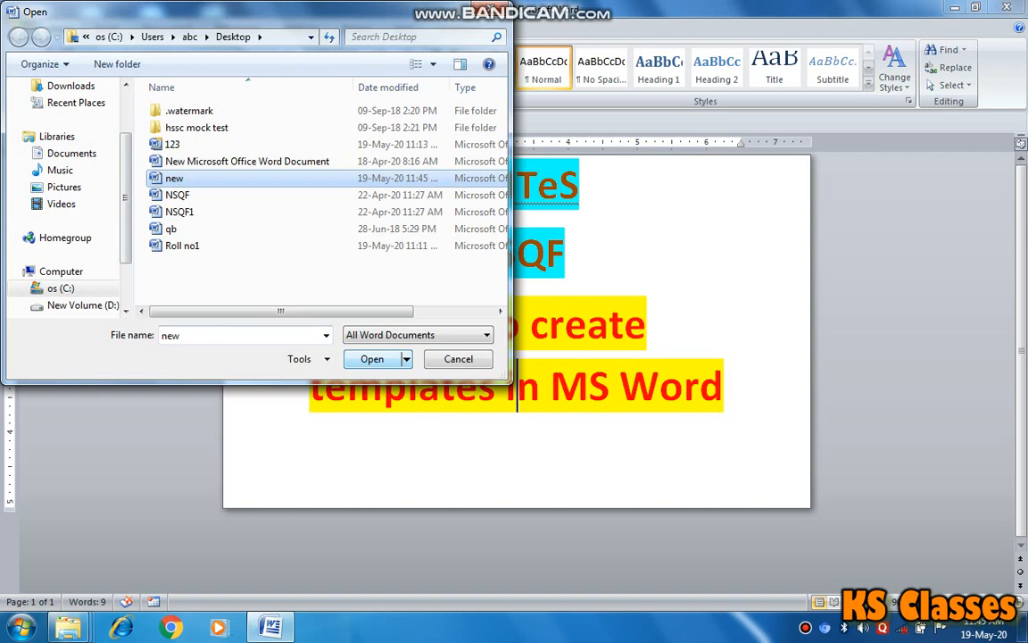
pyautogui.click(182, 245)
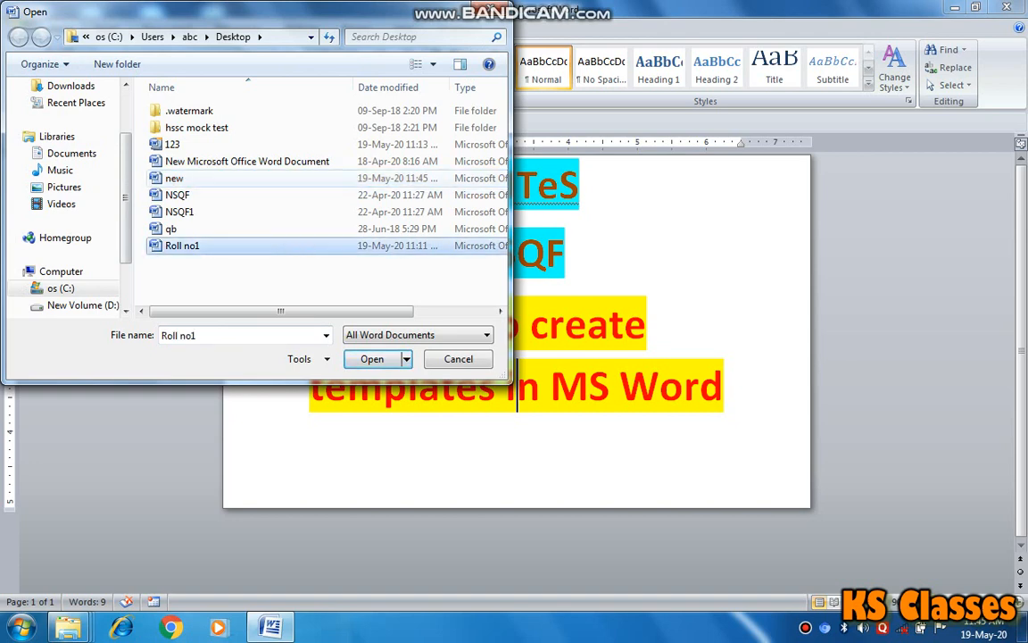
pyautogui.click(415, 63)
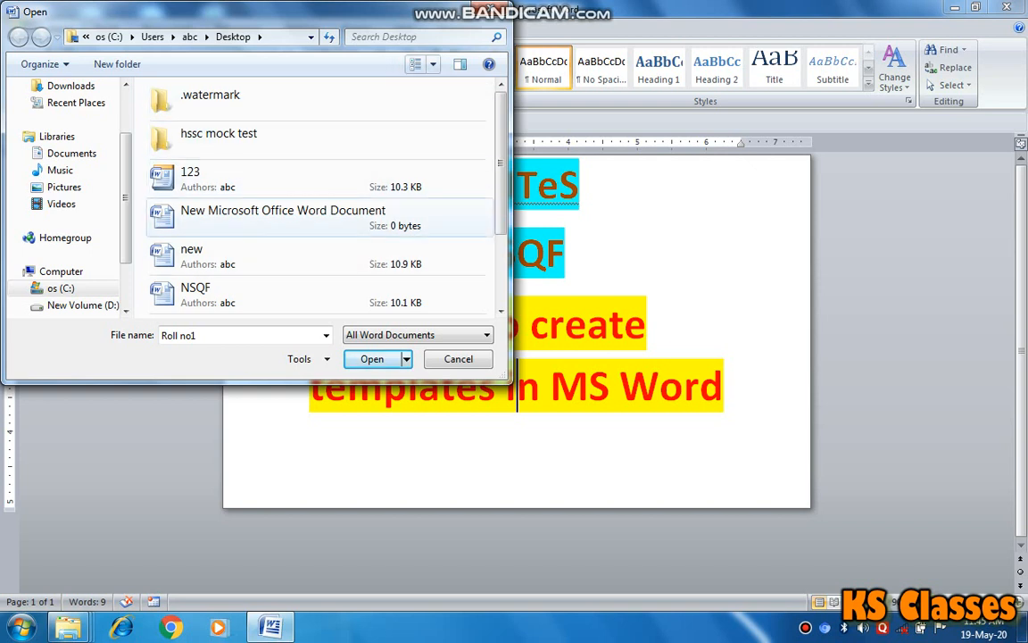
pyautogui.click(207, 222)
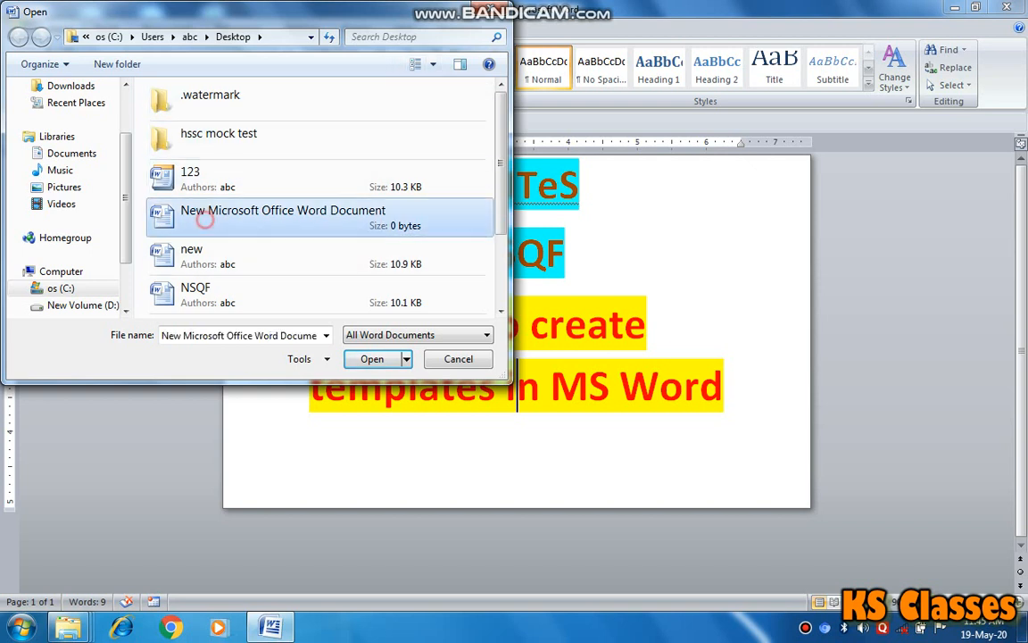
pyautogui.click(213, 174)
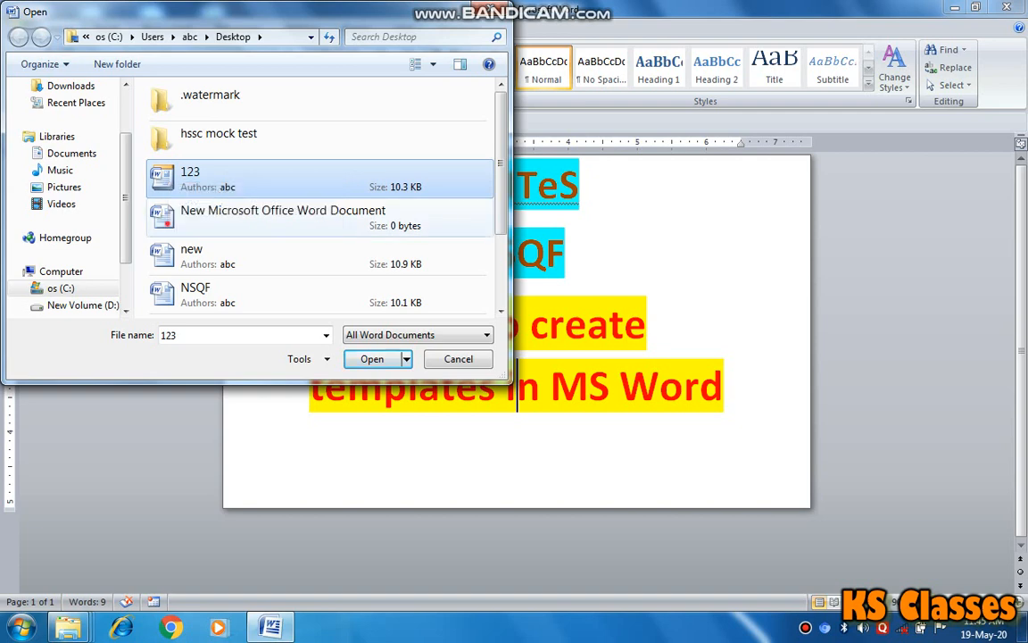
pyautogui.click(199, 214)
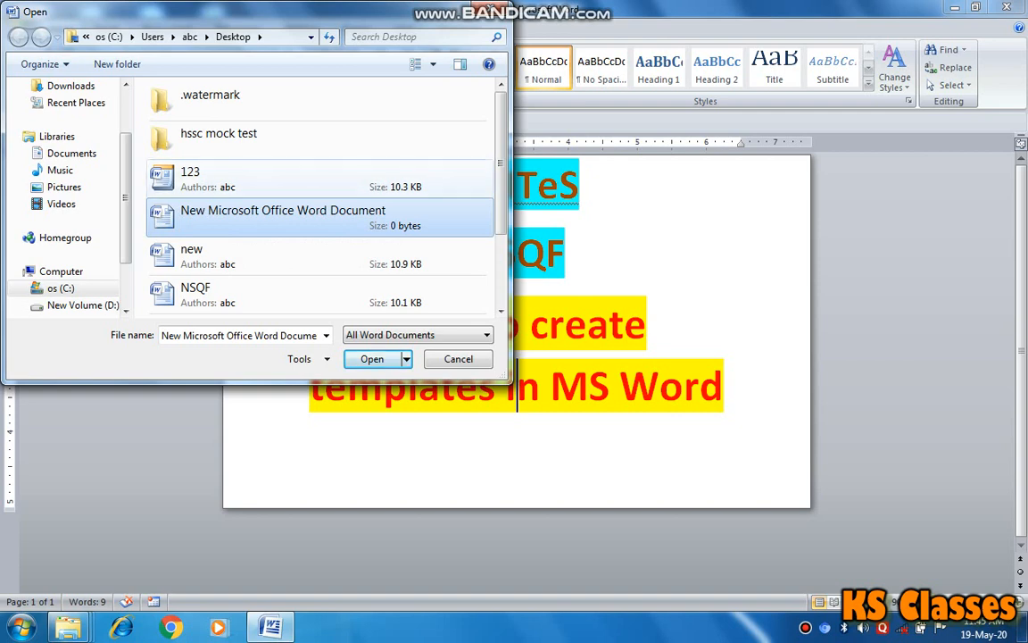
pyautogui.click(264, 173)
pyautogui.click(262, 211)
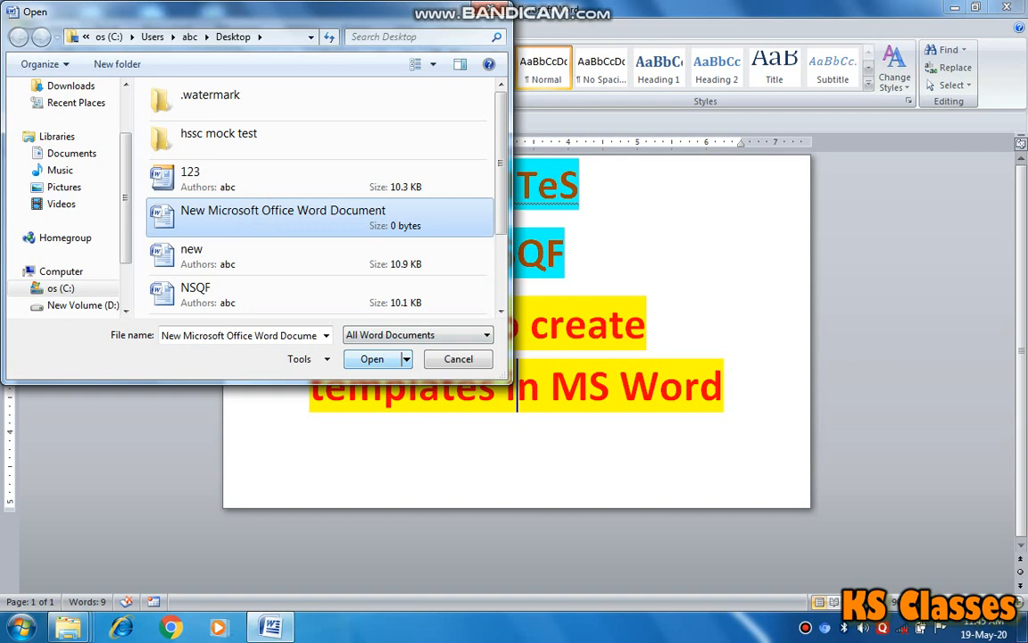
# Open the saved document "new" from the Desktop
pyautogui.click(259, 255)
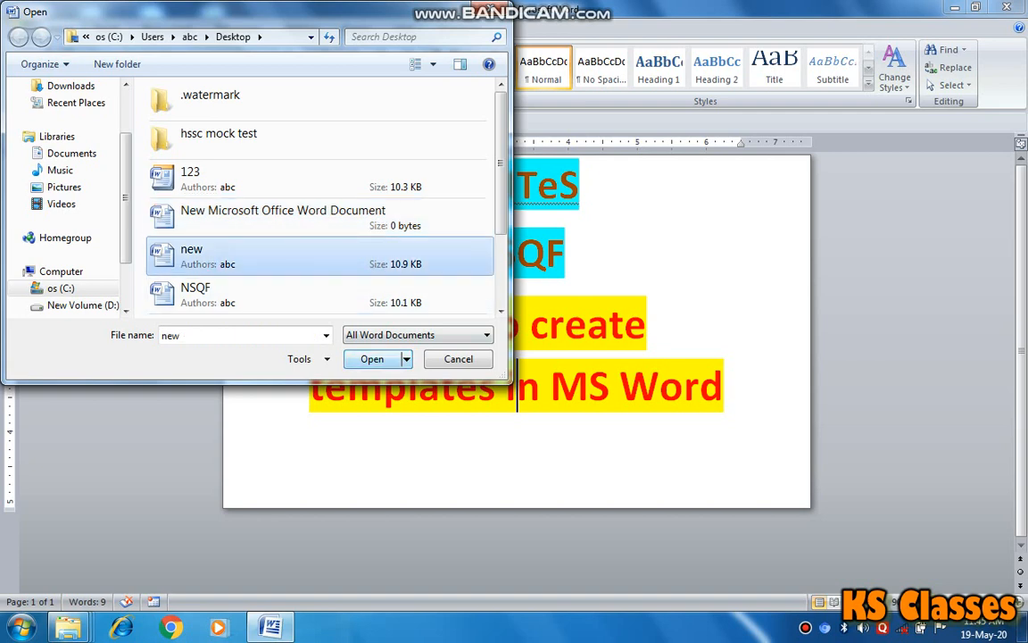
pyautogui.click(372, 359)
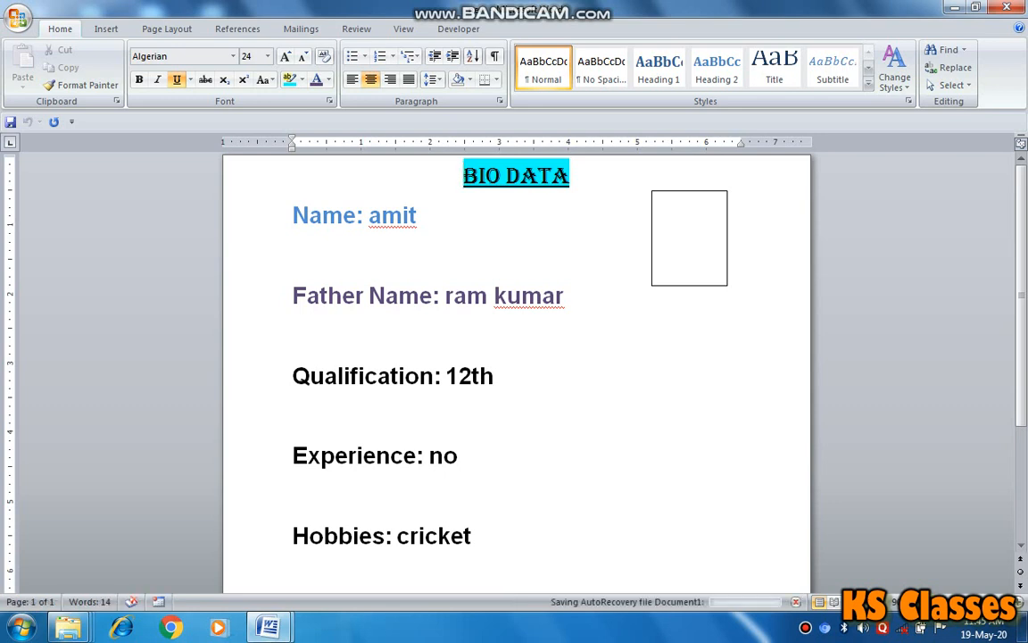
# Create a new document based on the custom template "new" from My Templates
pyautogui.click(17, 17)
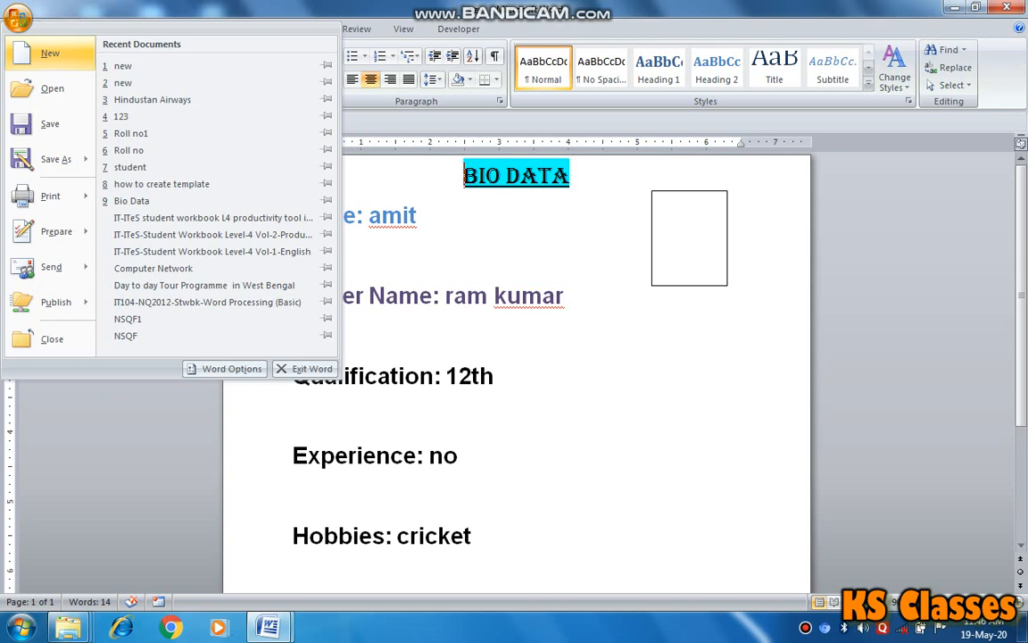
pyautogui.click(49, 53)
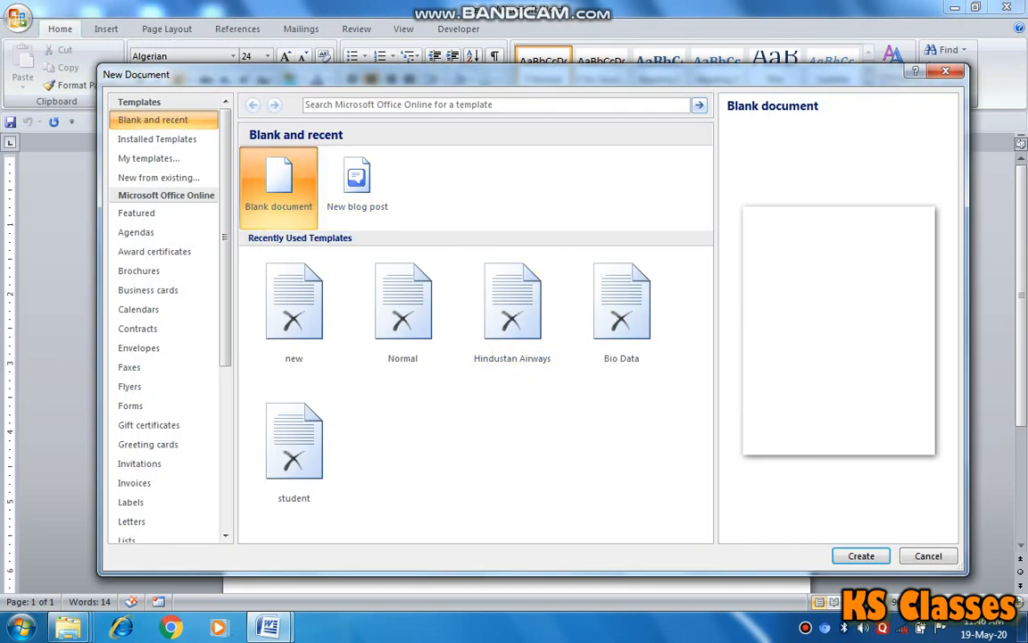
pyautogui.click(148, 158)
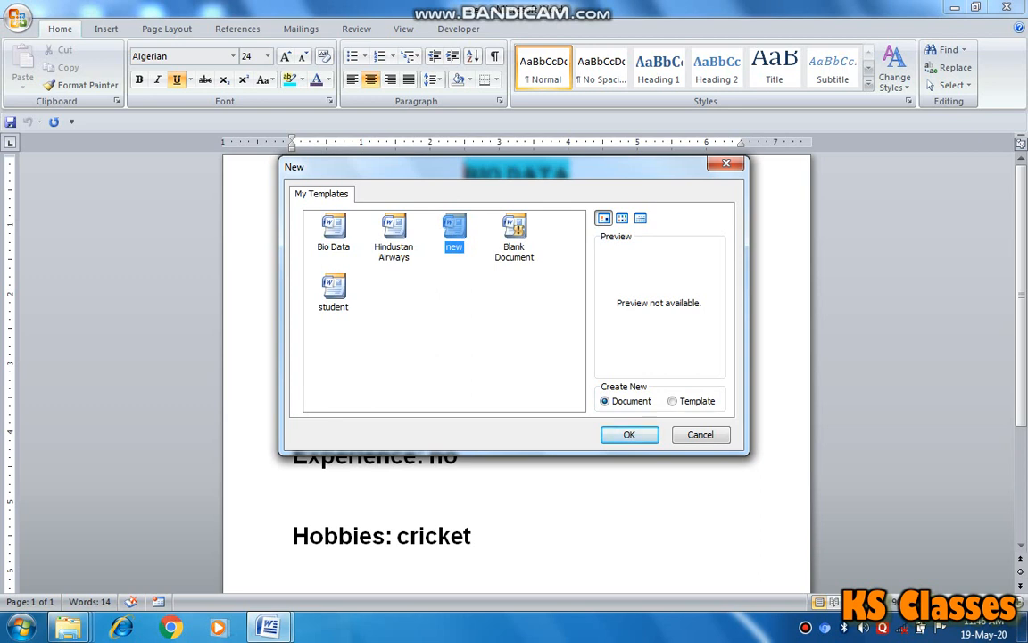
pyautogui.click(471, 280)
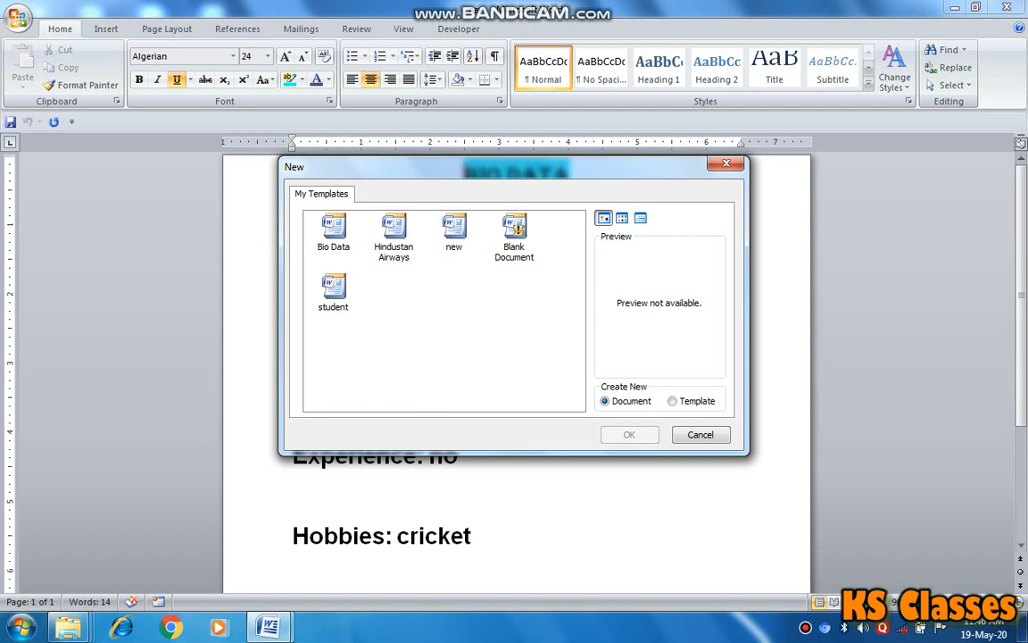
pyautogui.click(454, 230)
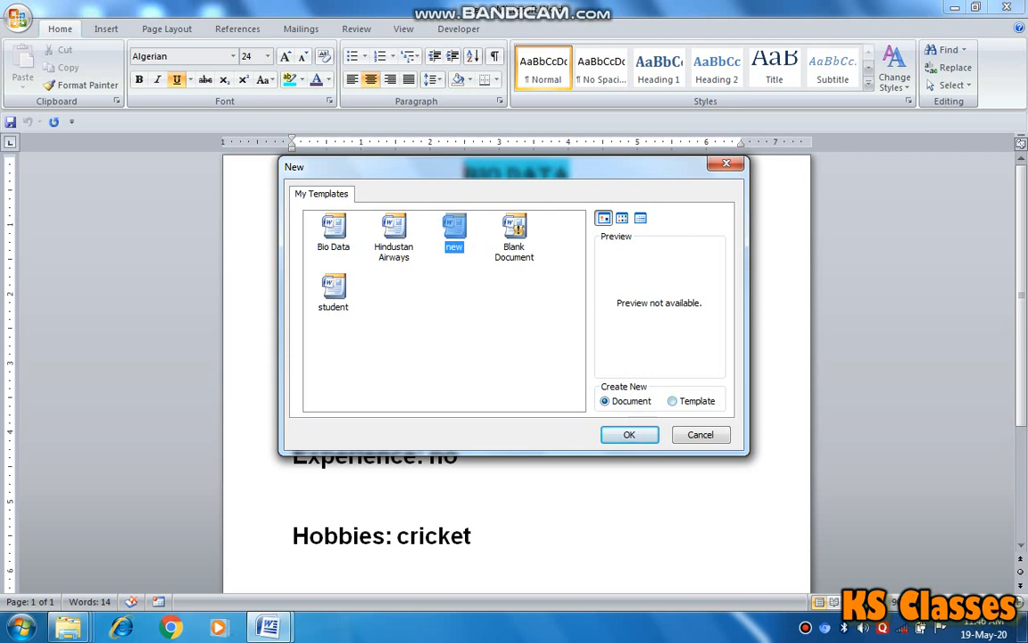
pyautogui.click(672, 401)
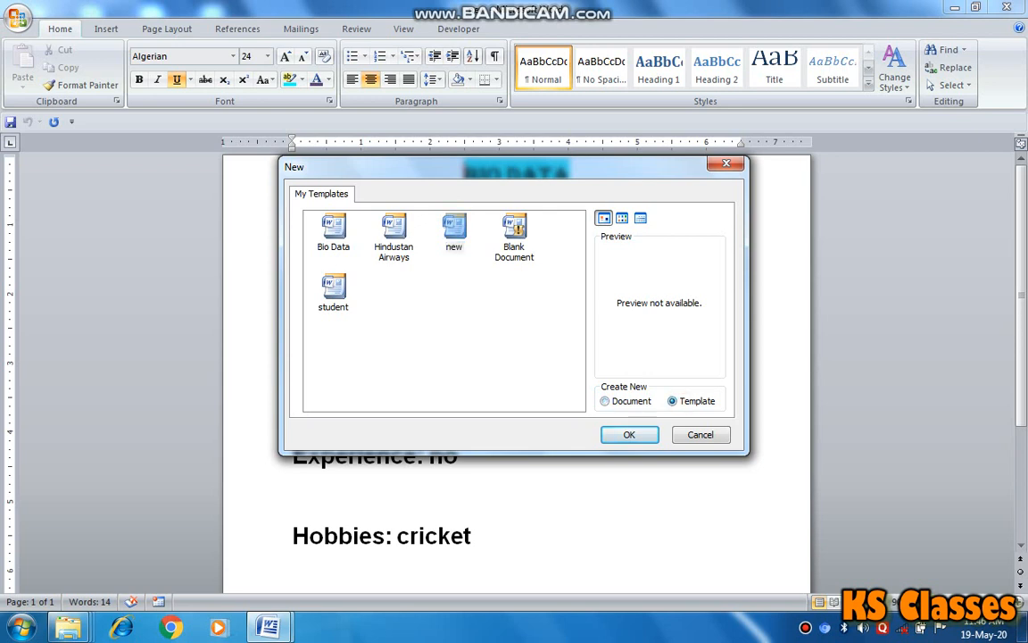
pyautogui.click(605, 401)
pyautogui.click(630, 434)
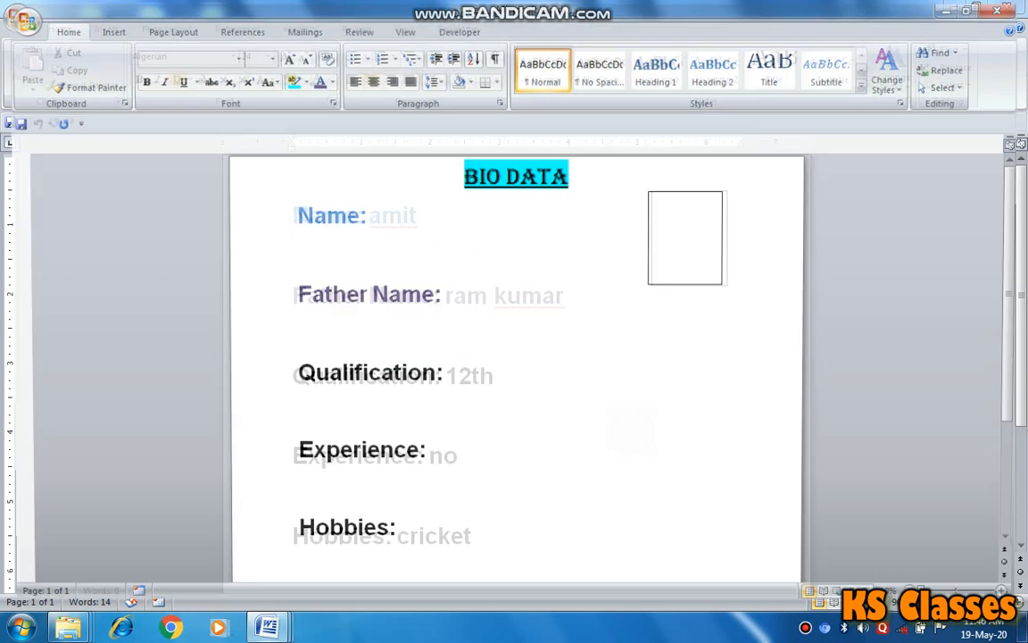
# Enter a second person's name and father's name after their labels in the blank bio data form
pyautogui.click(391, 213)
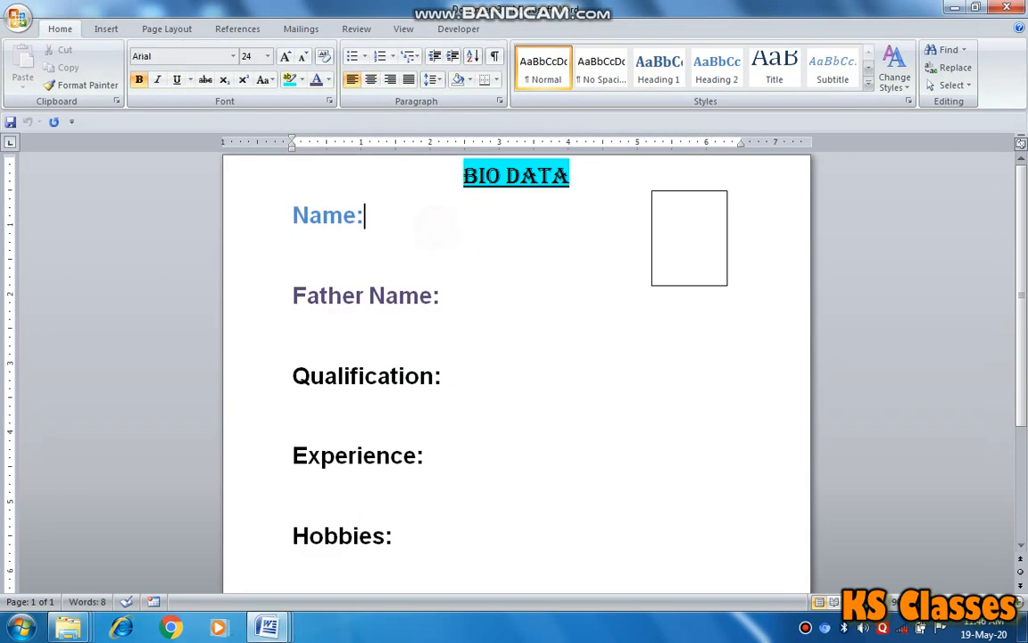
pyautogui.write('sunil')
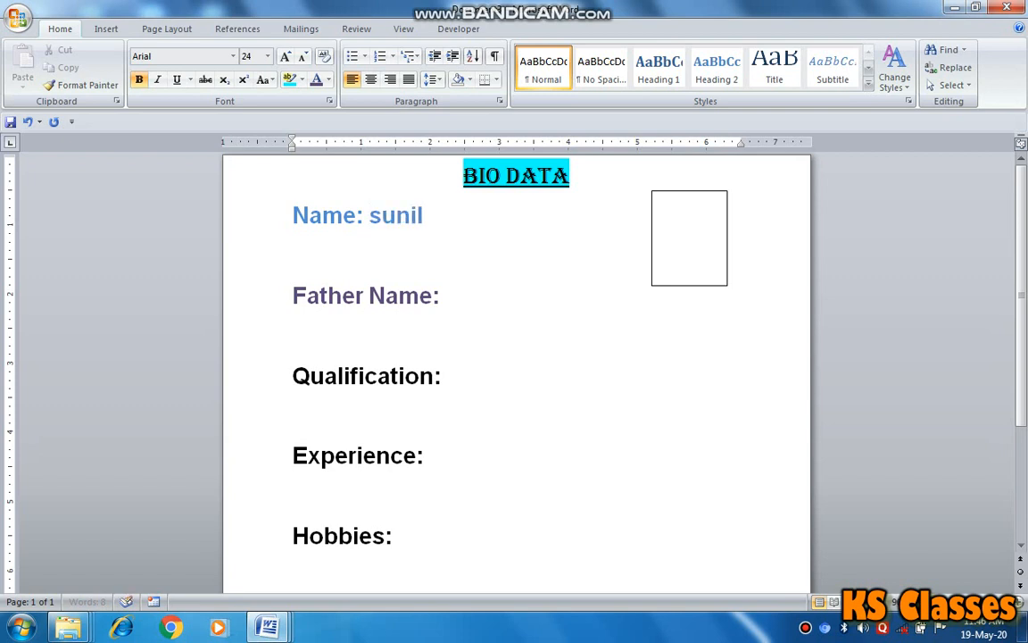
pyautogui.press('Down')
pyautogui.click(544, 292)
pyautogui.write('rm')
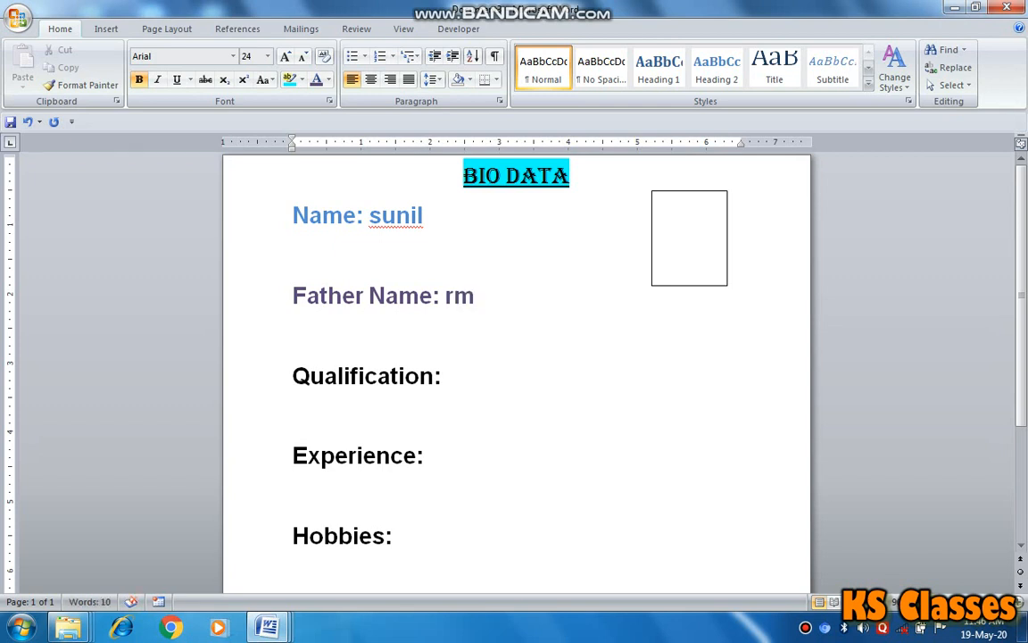
pyautogui.press('BackSpace')
pyautogui.write('a')
pyautogui.write('mesh')
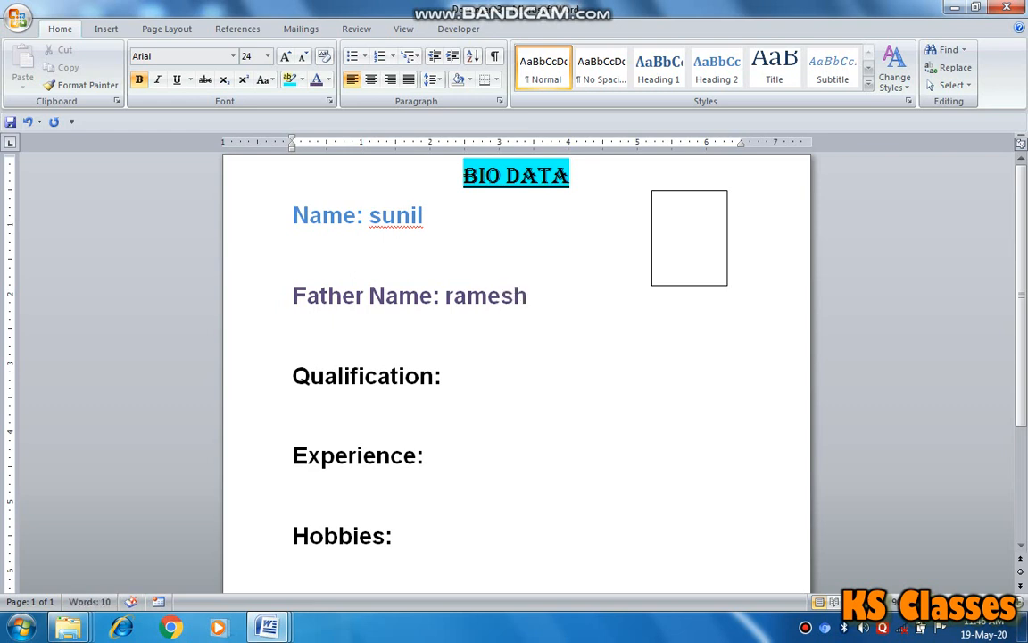
# Complete the second bio data form with Qualification "12th", Experience "1 year" and Hobbies "badminton"
pyautogui.click(519, 381)
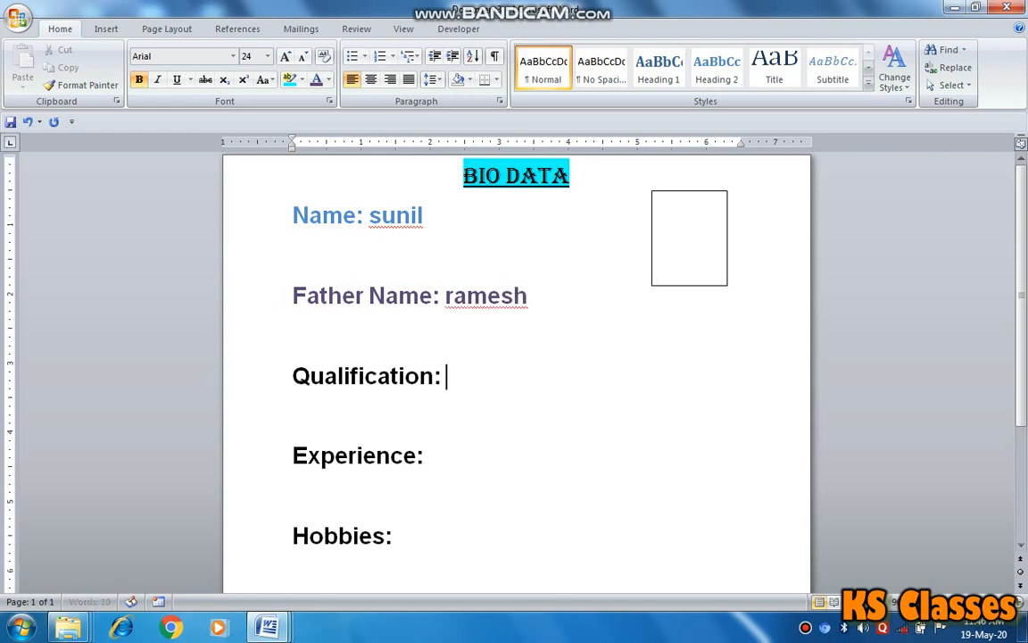
pyautogui.write('12th')
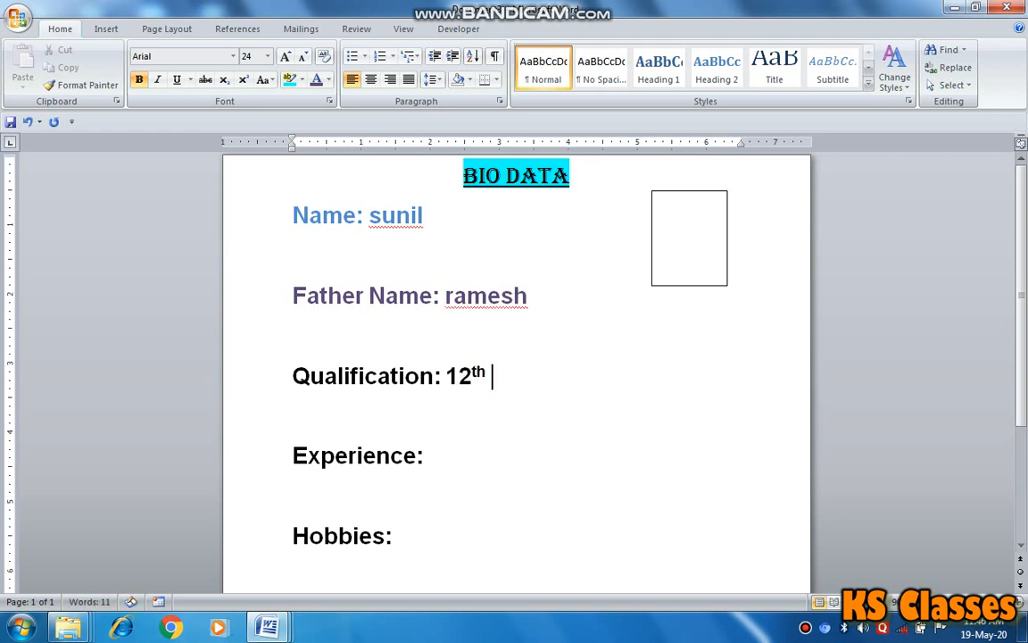
pyautogui.click(494, 452)
pyautogui.write('1 year   Ho')
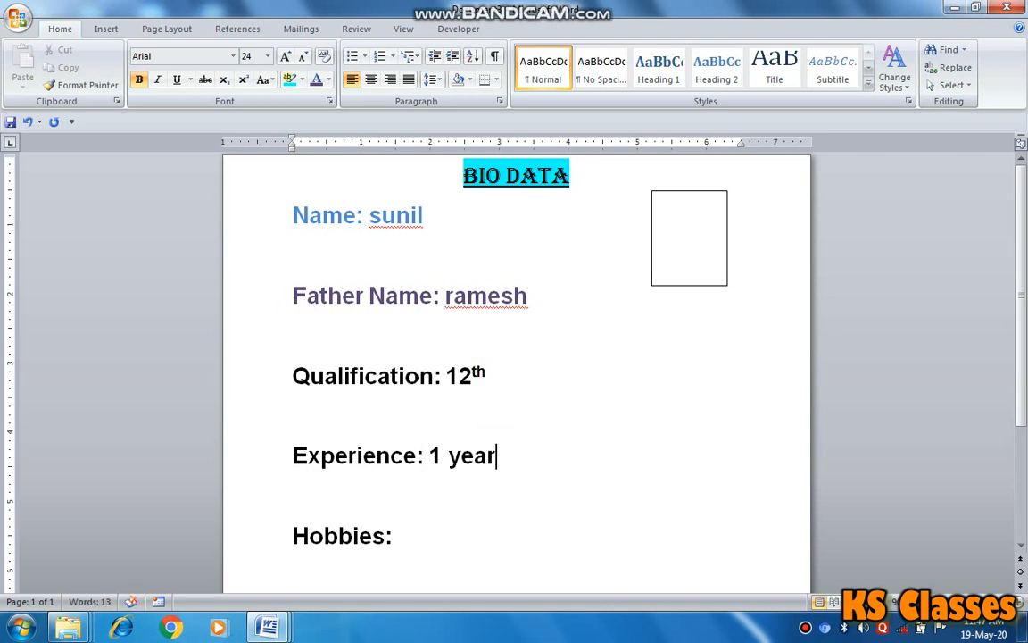
pyautogui.write('bbies: ba')
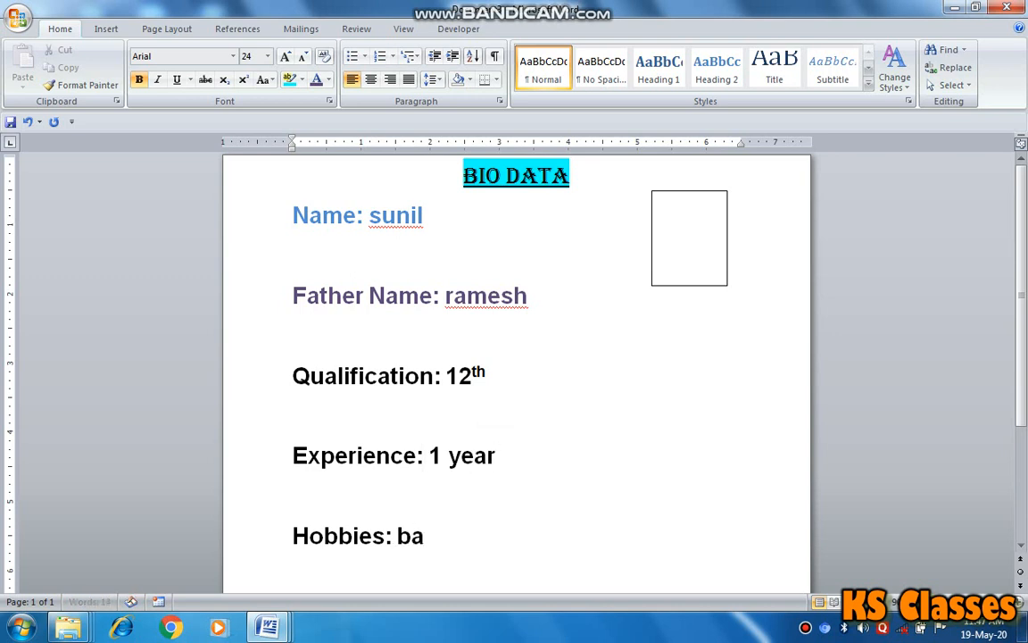
pyautogui.write('dmin')
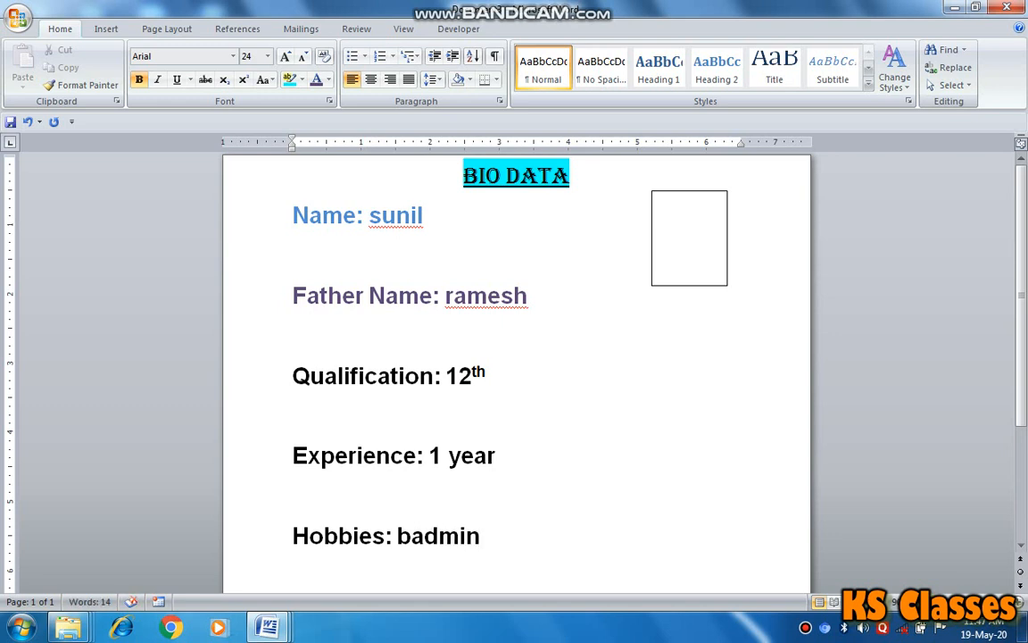
pyautogui.write('ton')
# Start saving the second filled-in bio data form as a Word Document
pyautogui.click(18, 16)
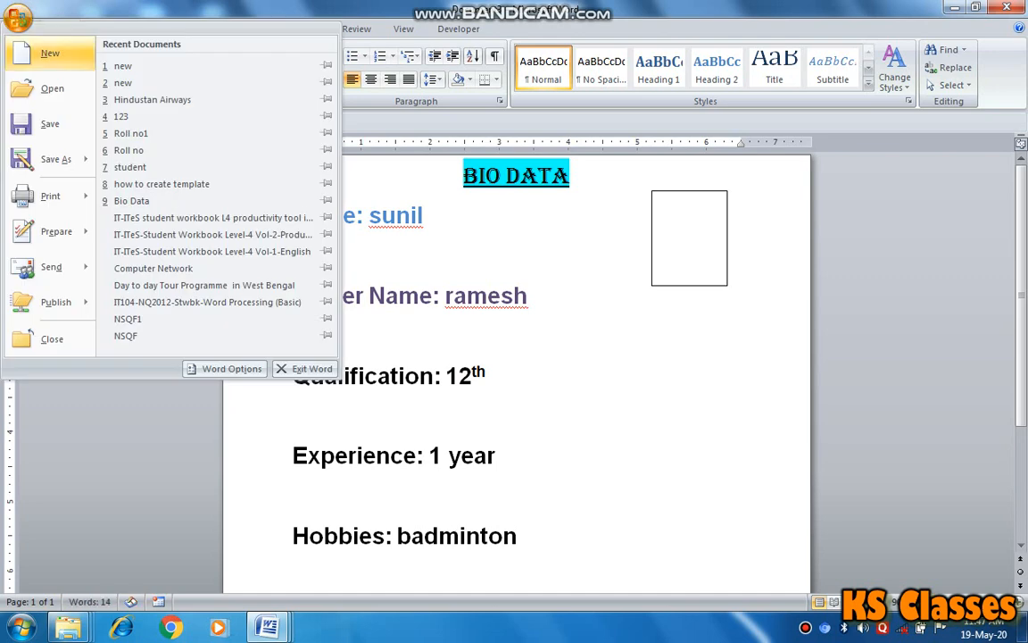
pyautogui.click(50, 124)
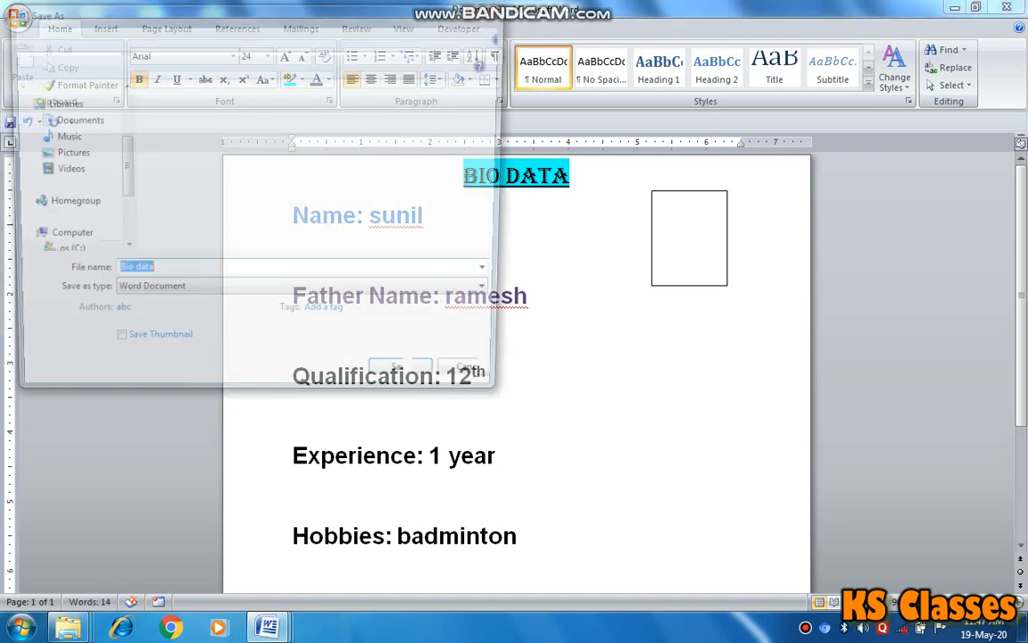